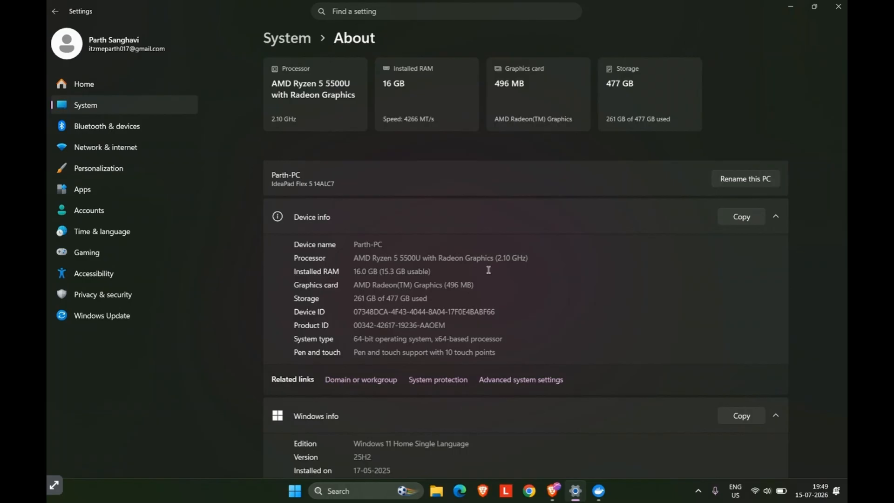
Switch to Docker Desktop and run the prepared docker run command that starts bees-app from the bees_cpu_v1.2:v1.2 image with port mapping 8000:8000.
key(alt+Tab)
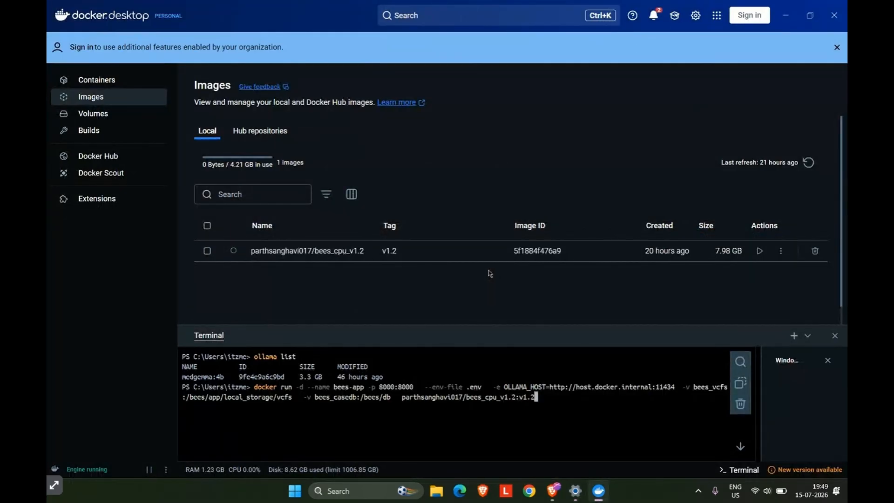
key(Return)
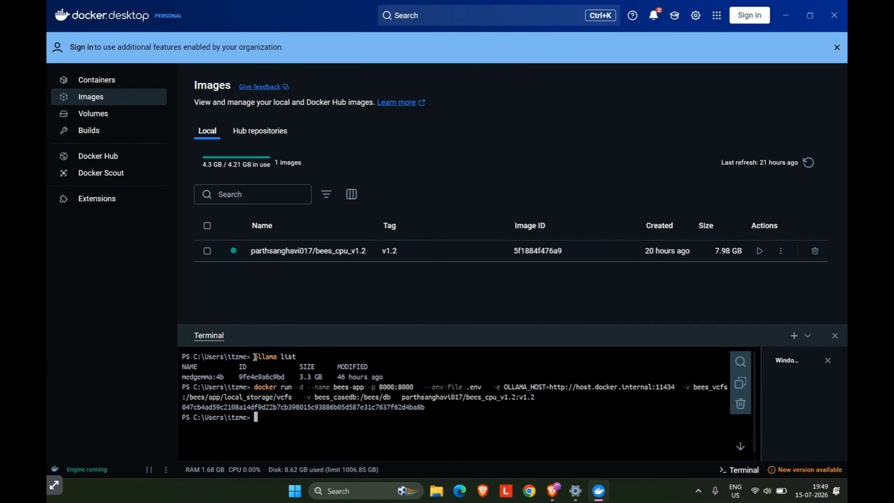
drag(254, 356, 378, 384)
click(378, 385)
Switch to the Brave browser and load the BEES Pipeline at localhost:8000.
key(alt+Tab)
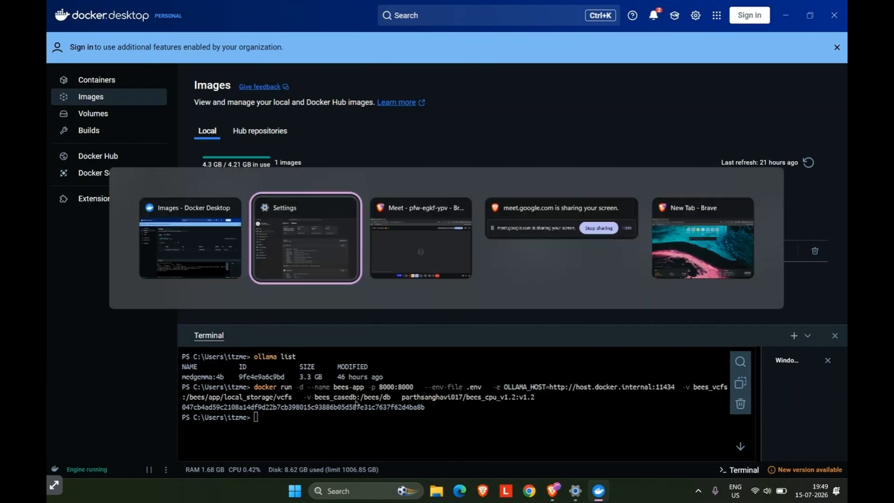
key(alt+Tab)
key(alt+Tab)
key(alt+Tab)
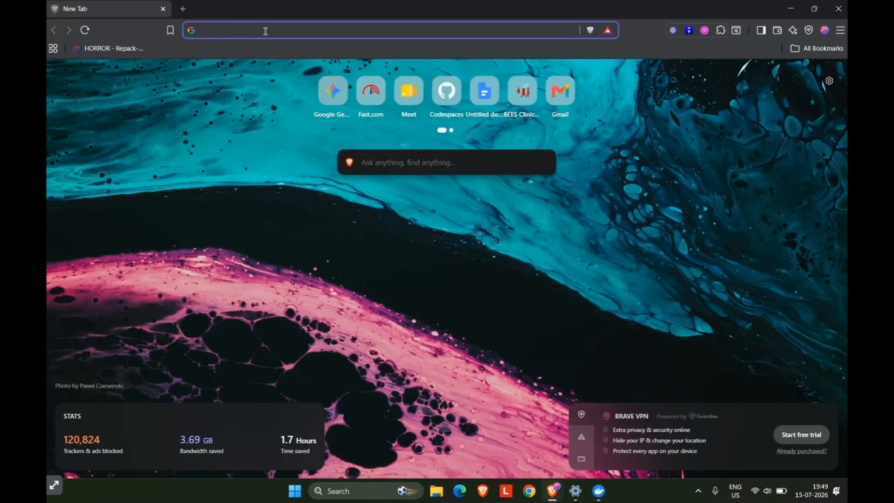
key(alt+Tab)
key(alt+Tab)
click(266, 31)
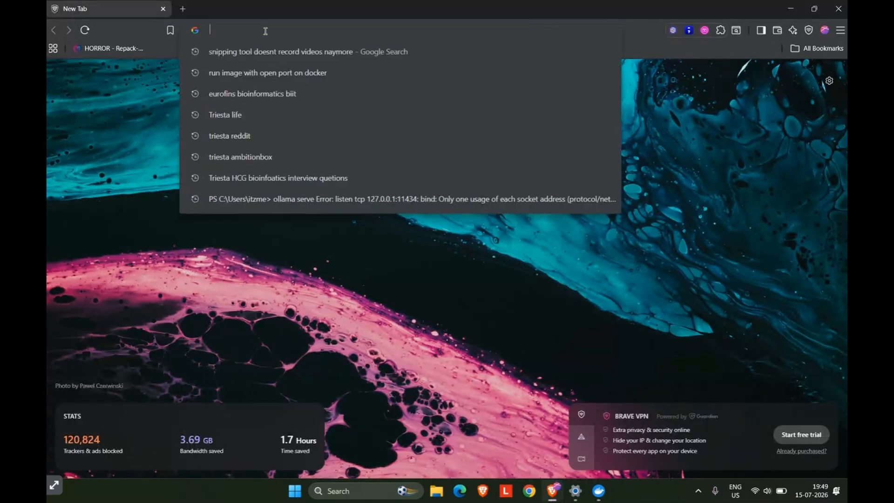
text(local)
key(Return)
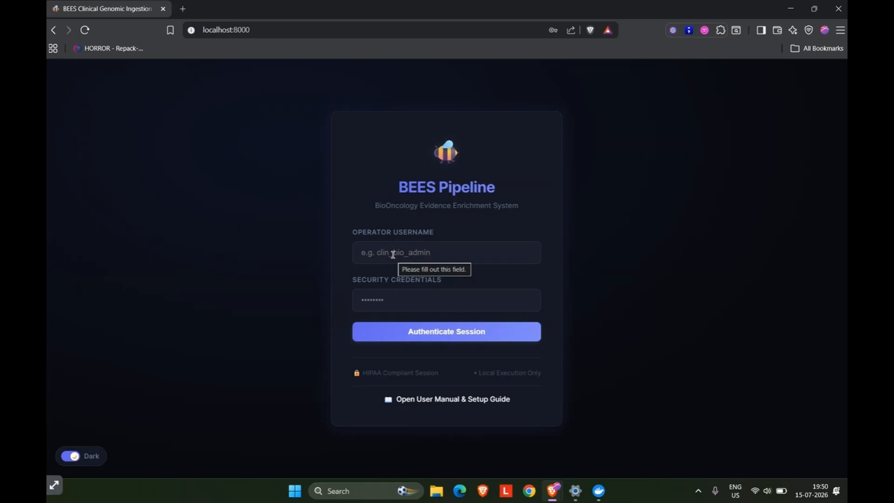
Fill in the saved admin operator username and its security credentials password, and authenticate the session.
click(392, 254)
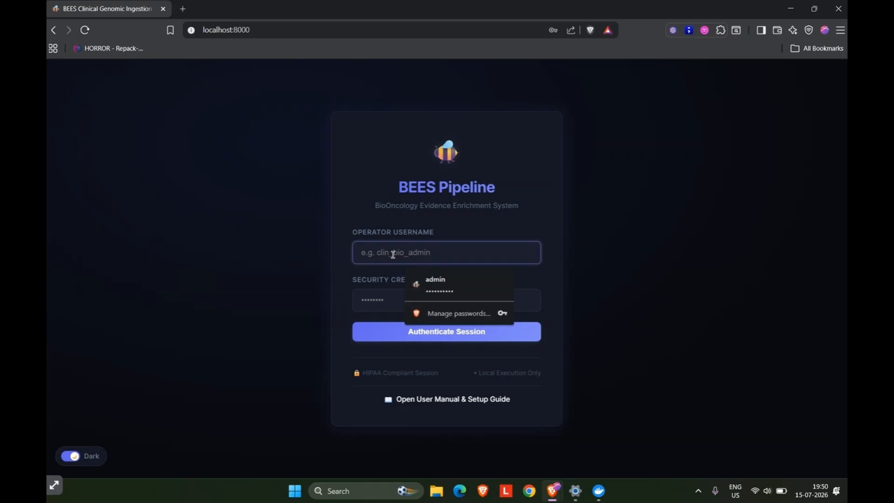
click(426, 280)
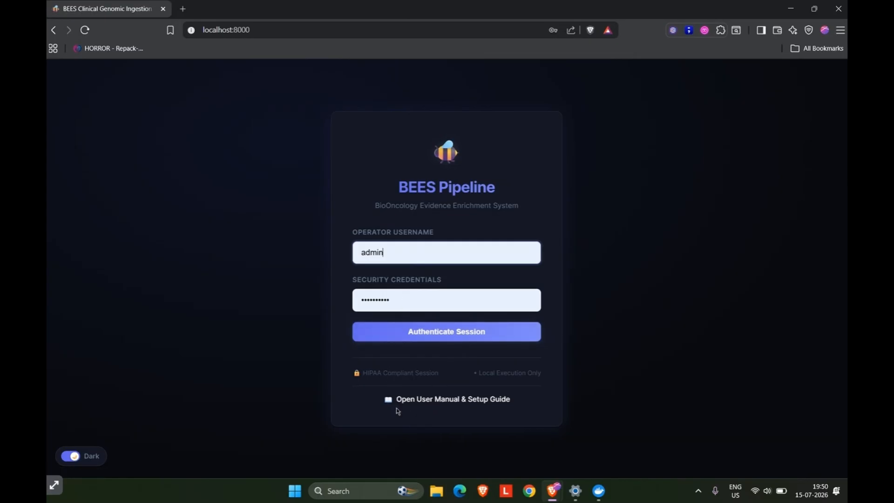
click(421, 336)
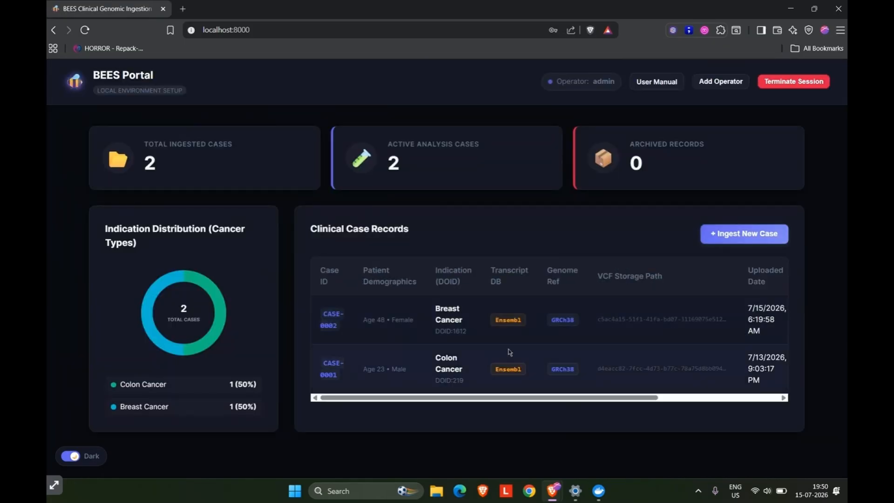
Examine all columns of the Clinical Case Records table, including pipeline status and the available actions for each case.
scroll(507, 351, right, 2)
scroll(509, 352, right, 2)
scroll(509, 352, left, 4)
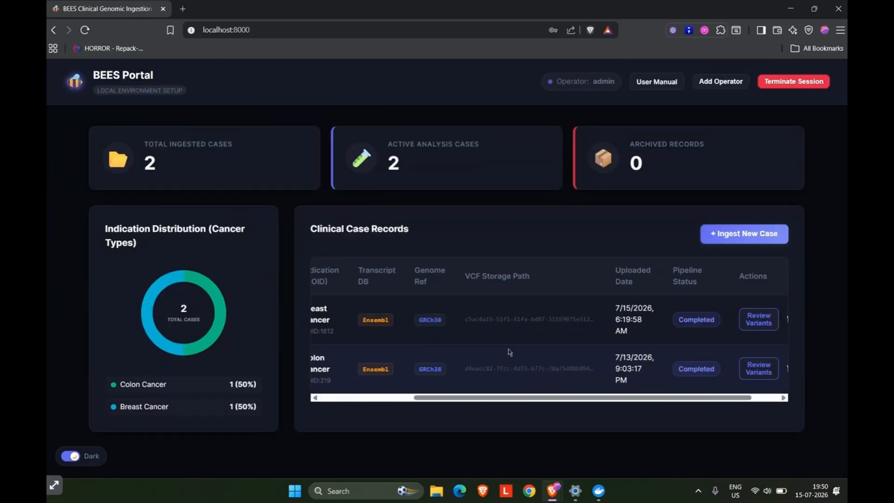
scroll(510, 352, right, 5)
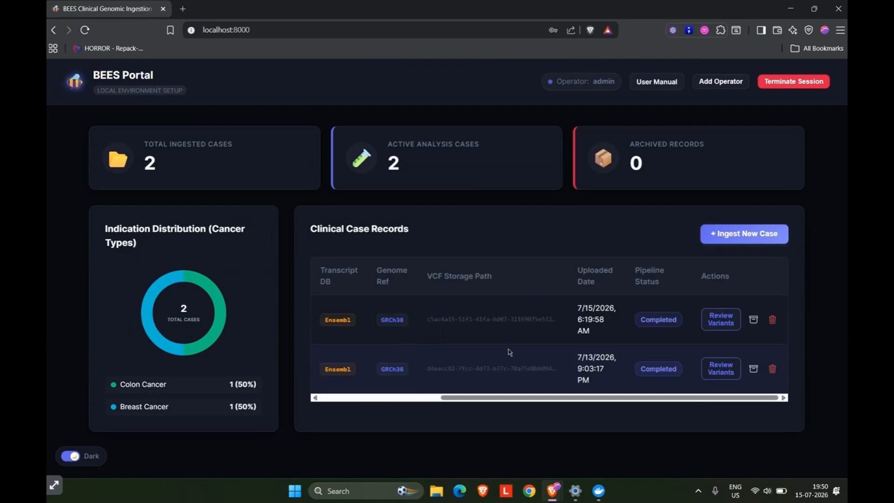
scroll(509, 353, left, 5)
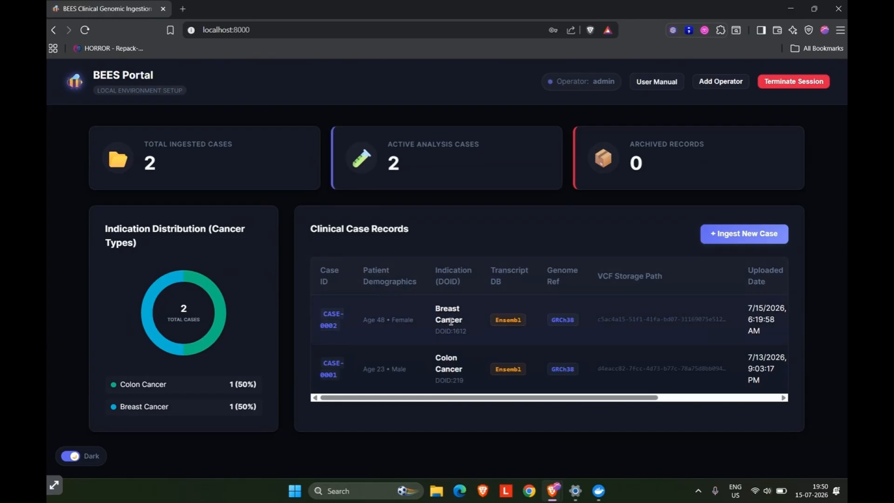
scroll(451, 325, right, 3)
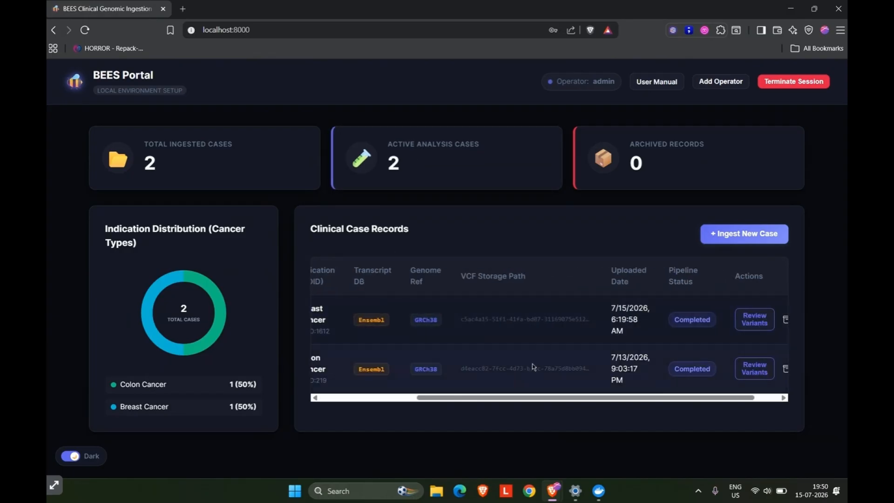
scroll(532, 364, right, 1)
scroll(616, 317, left, 5)
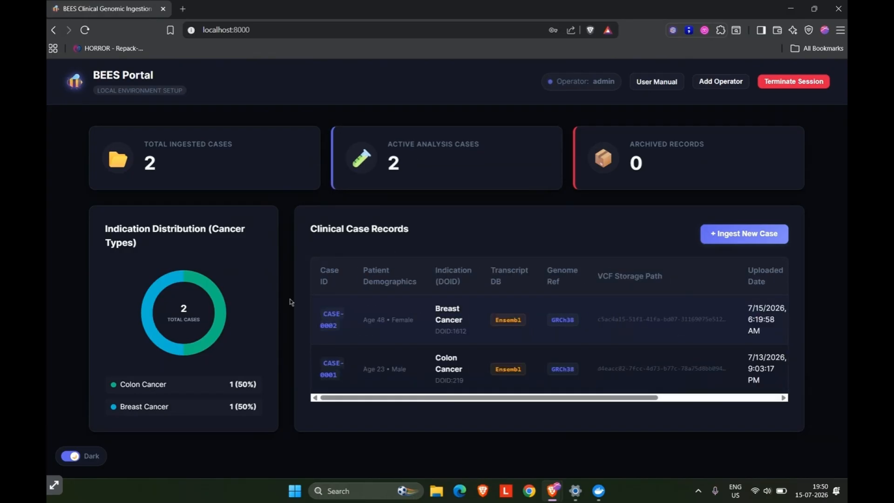
Begin ingesting a new case with patient identifier Test10, age 48 and sex at birth Male.
click(742, 235)
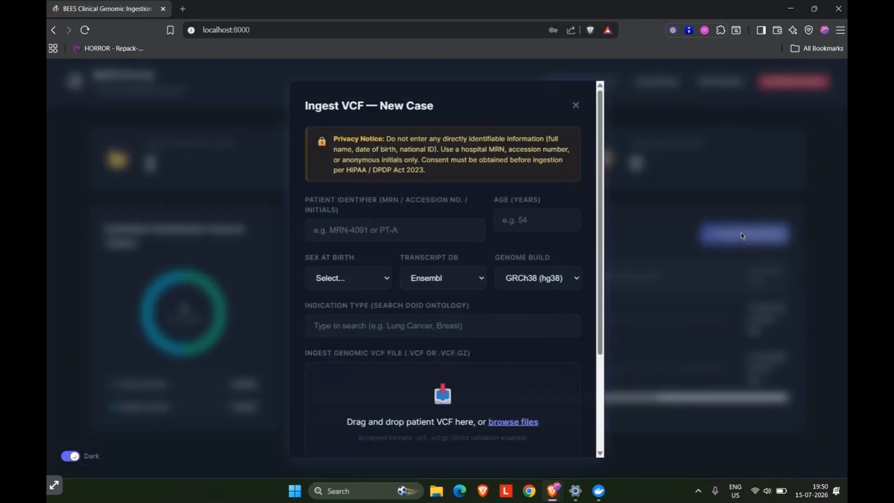
click(408, 222)
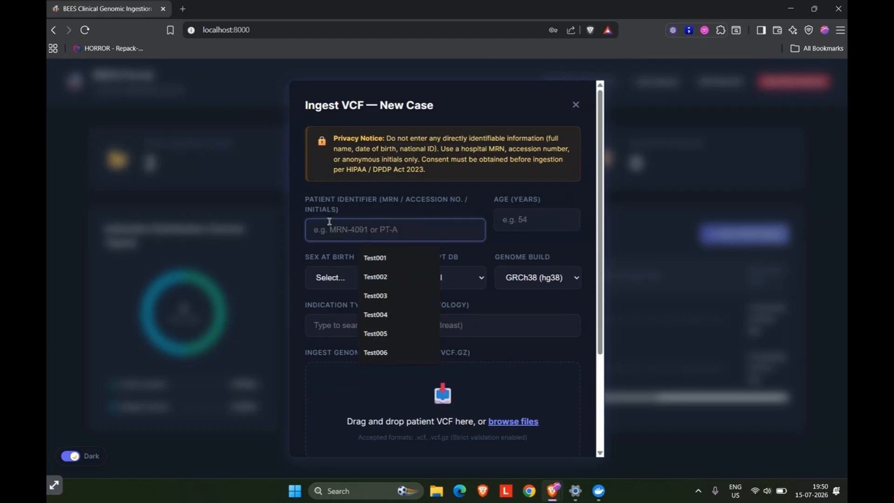
text(Test10)
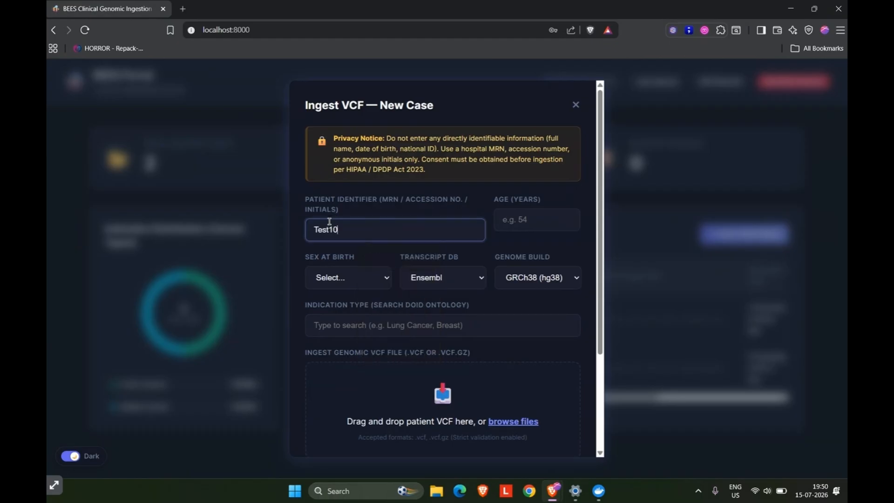
click(531, 215)
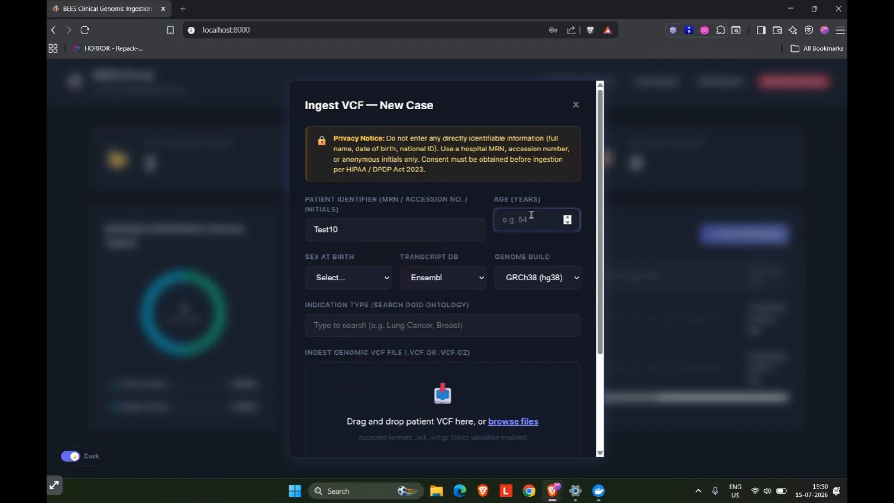
text(48)
click(359, 279)
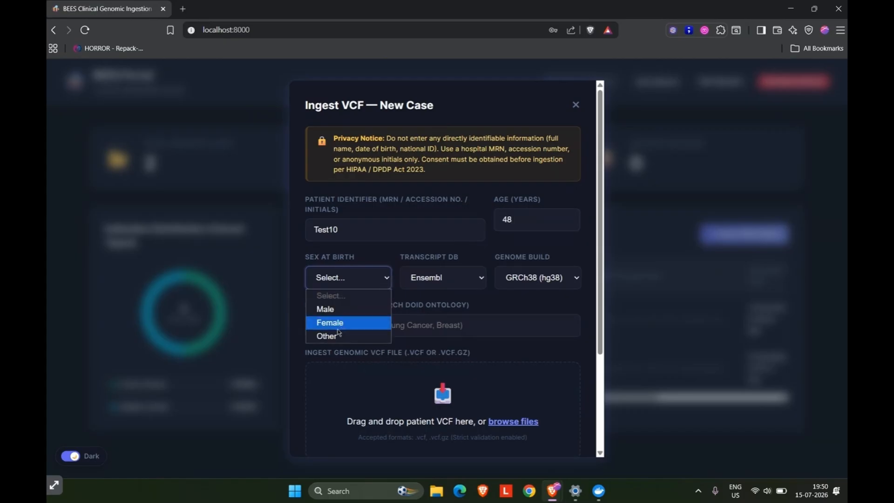
click(340, 314)
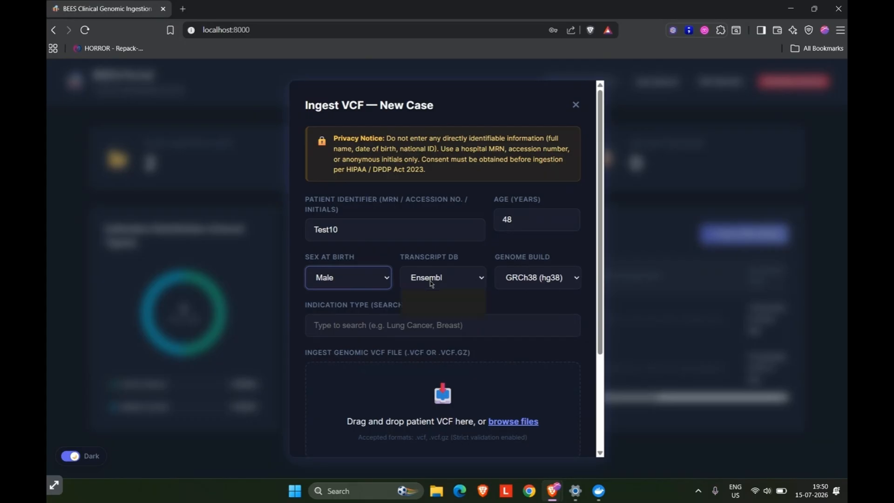
Set the new case's transcript database to RefSeq and its genome build to GRCh38 (hg38).
click(432, 284)
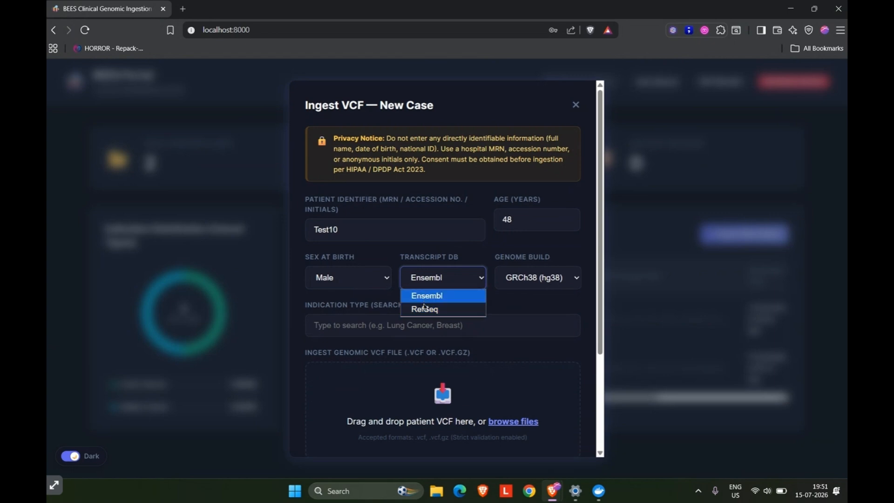
click(424, 309)
click(545, 278)
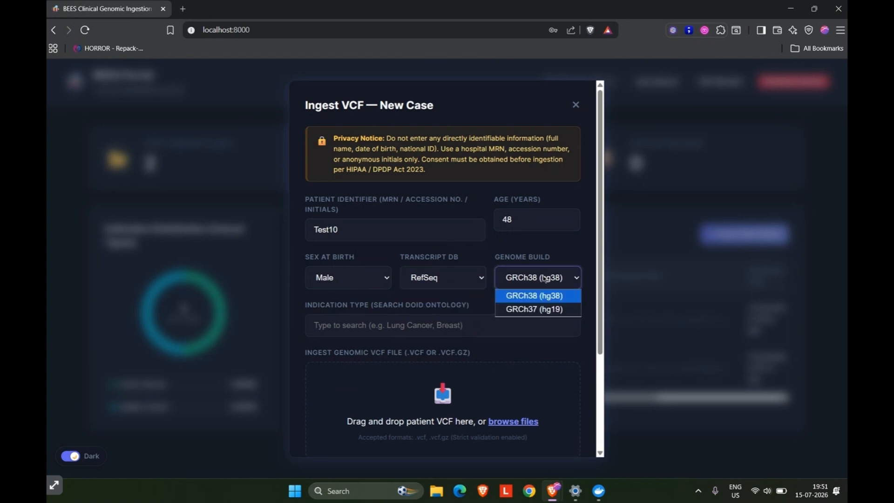
click(535, 300)
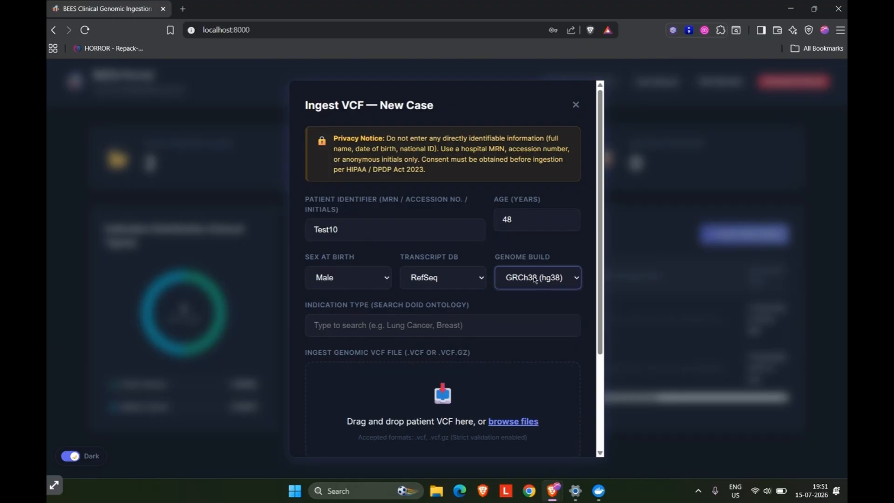
Search the indication types for "Gas" and choose Gastric Cancer (DOID:10534) for the case.
click(435, 324)
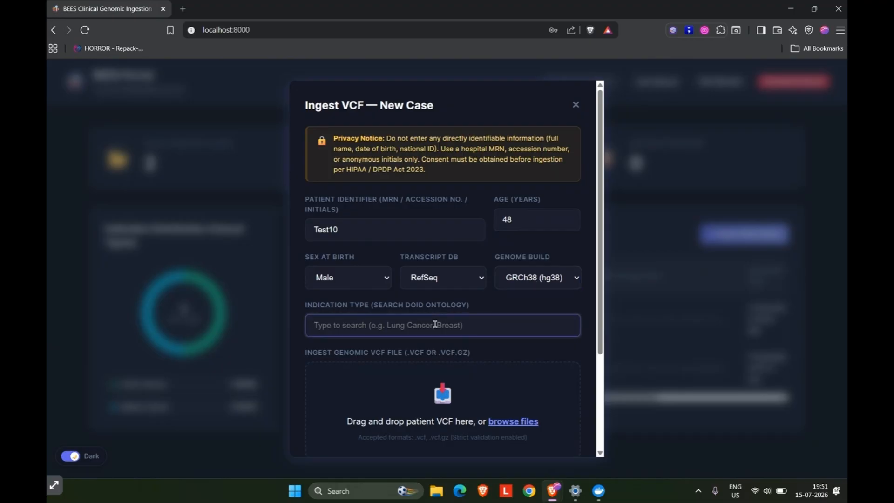
text(G)
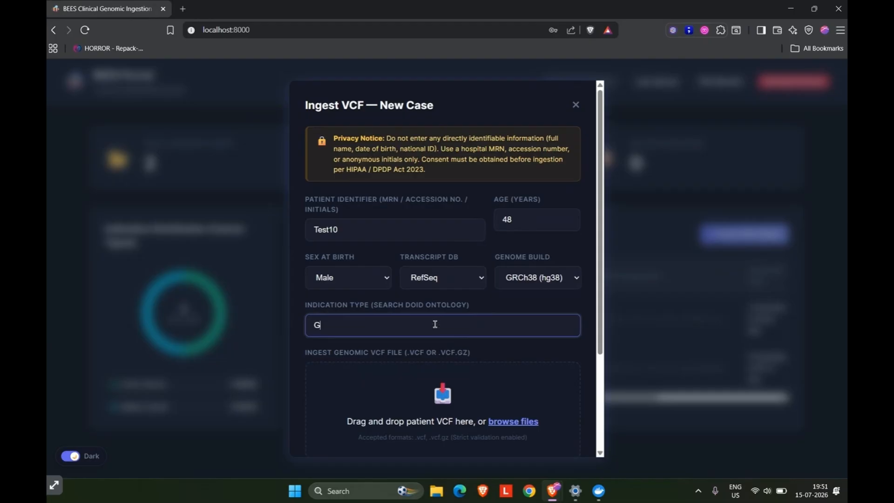
text(as)
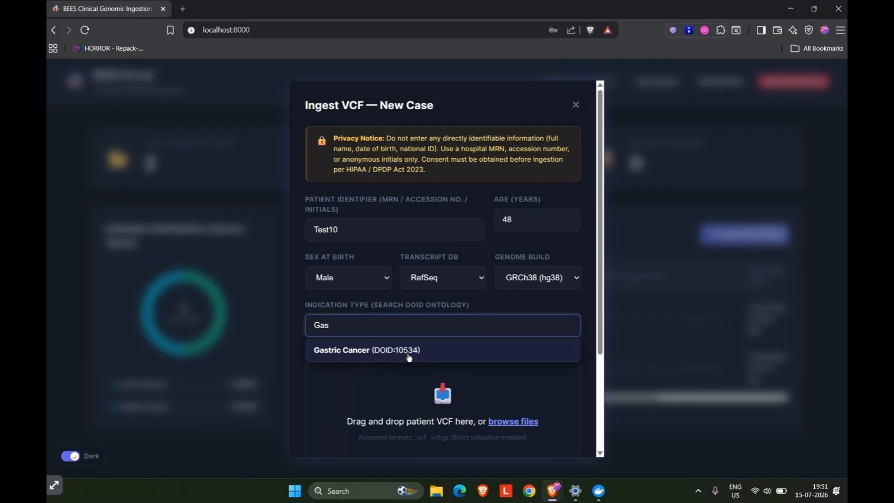
click(409, 357)
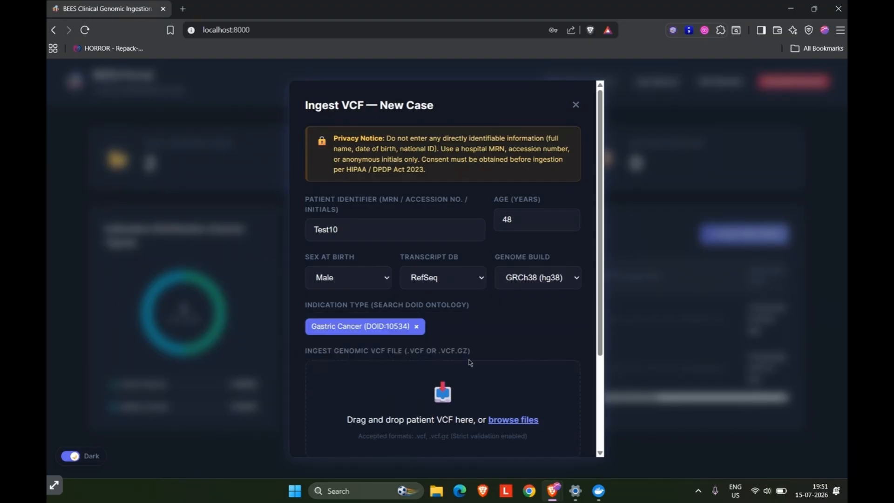
Confirm the processing consent and securely ingest the case with ERR1145002_All_Pass.vcf from Downloads as its genomic VCF file.
scroll(470, 363, down, 2)
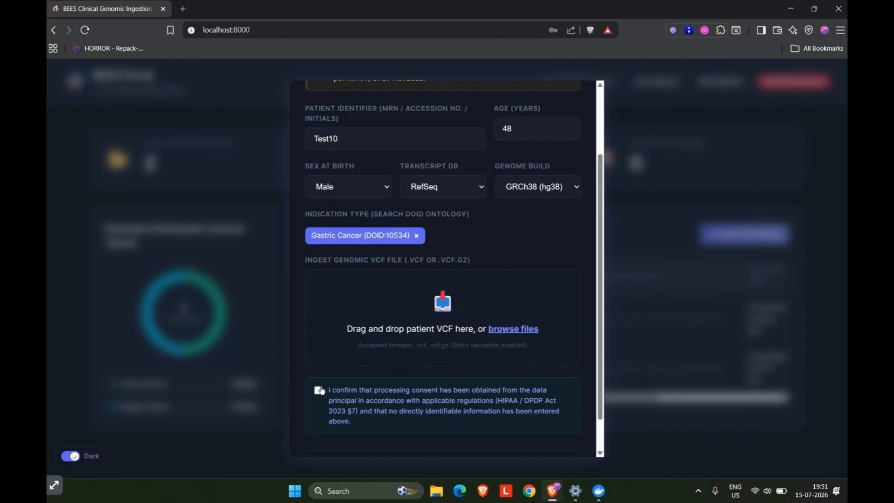
click(318, 391)
click(488, 330)
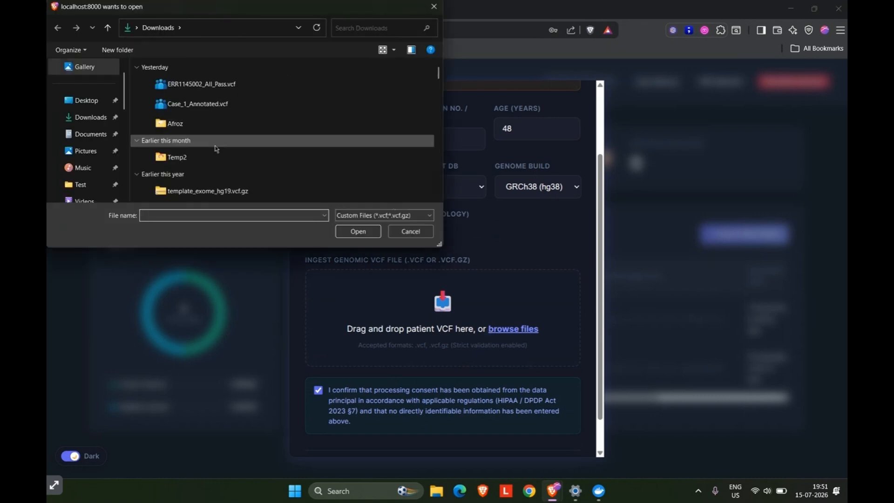
click(227, 86)
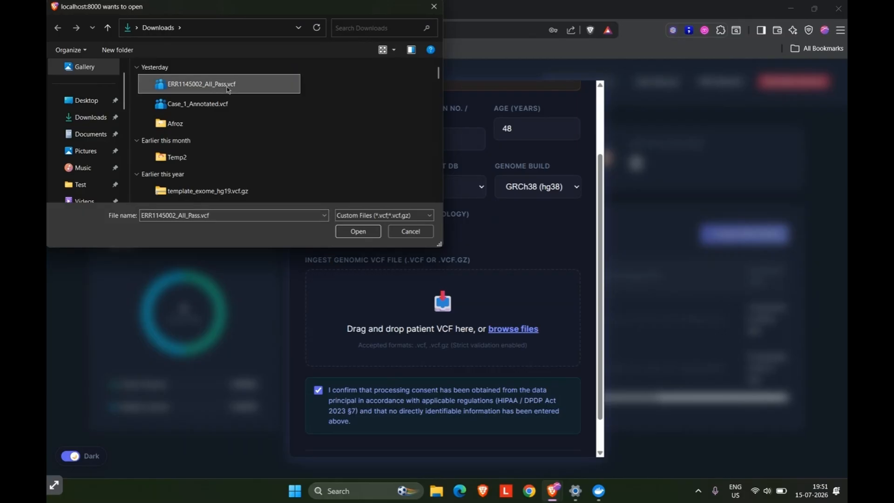
double_click(227, 87)
scroll(430, 310, down, 1)
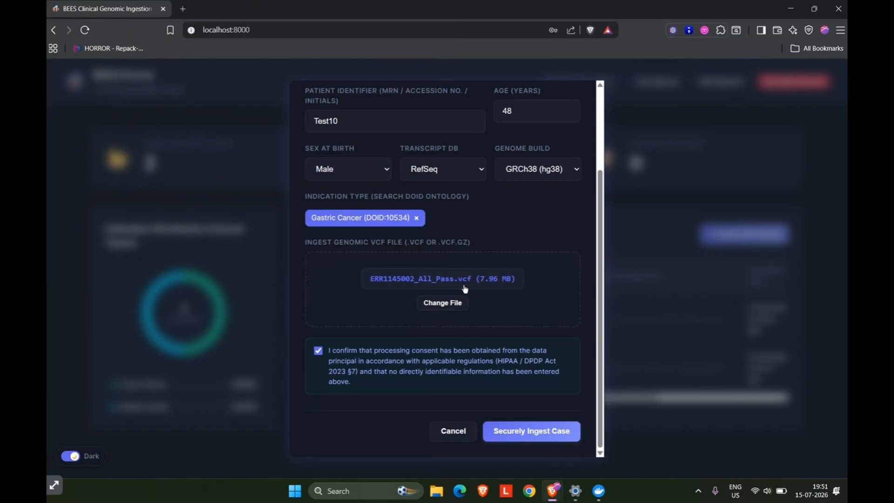
click(519, 436)
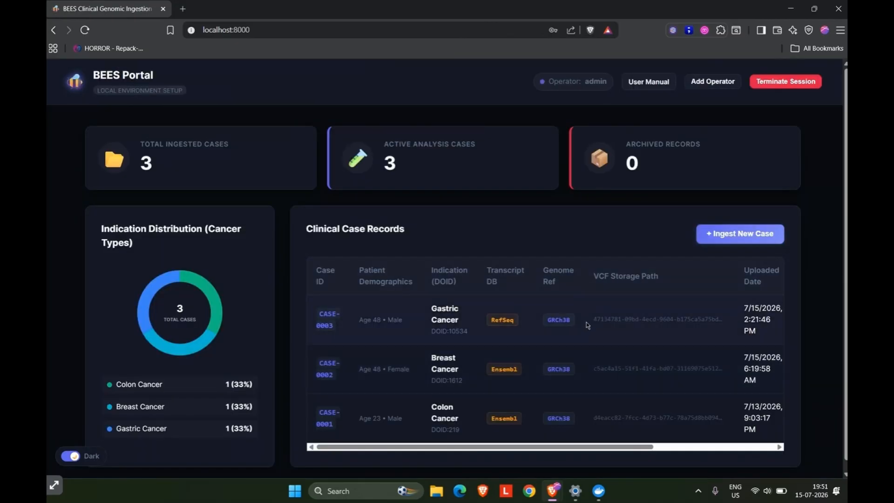
Start processing the pending Gastric Cancer case in the Clinical Case Records table.
scroll(585, 328, right, 3)
scroll(586, 329, right, 2)
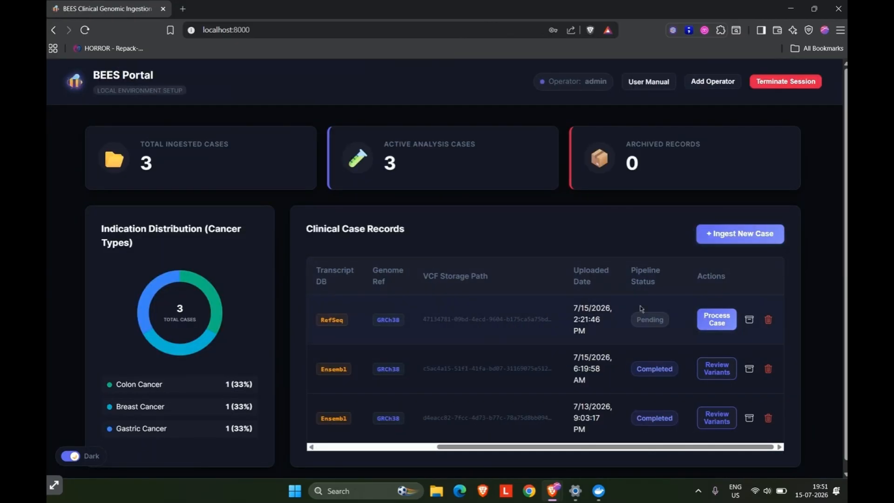
double_click(640, 320)
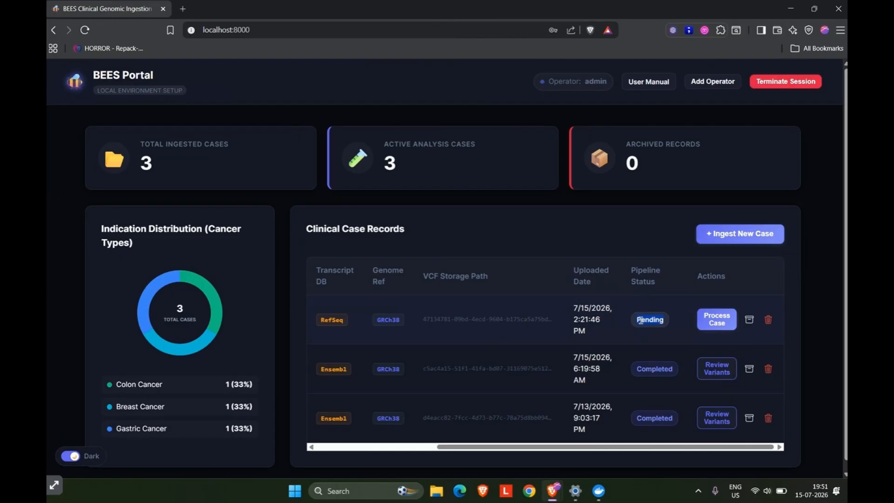
click(705, 324)
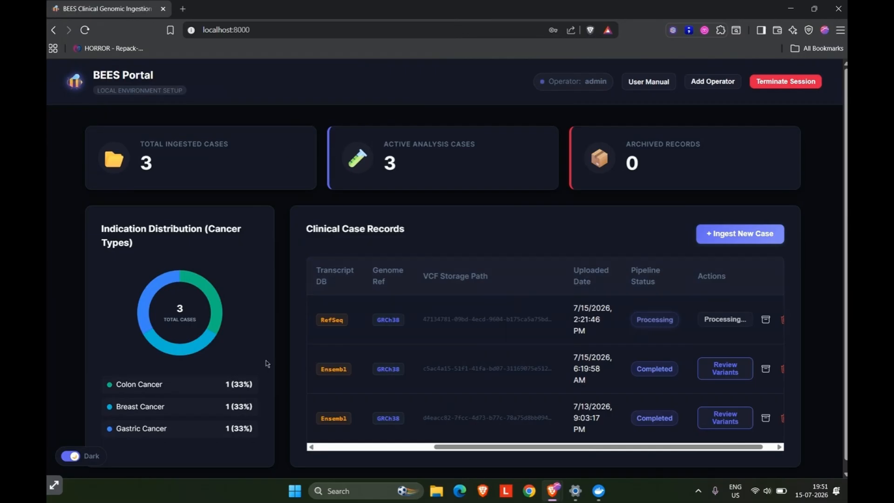
Open the portal's user manual in a new browser tab and read the System Overview pipeline diagram.
scroll(455, 289, left, 1)
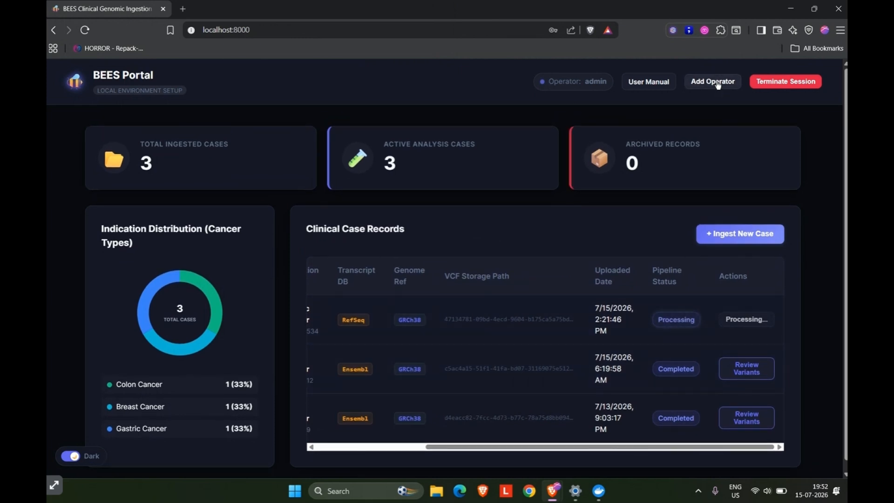
middle_click(650, 83)
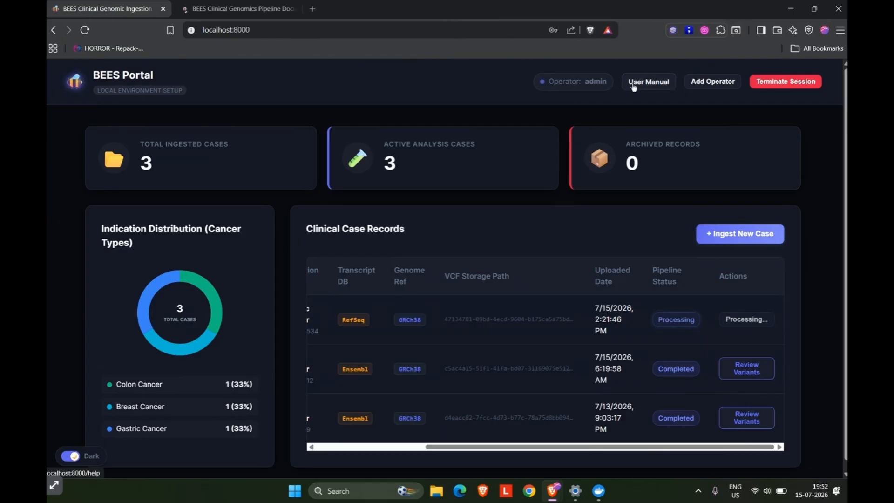
click(235, 9)
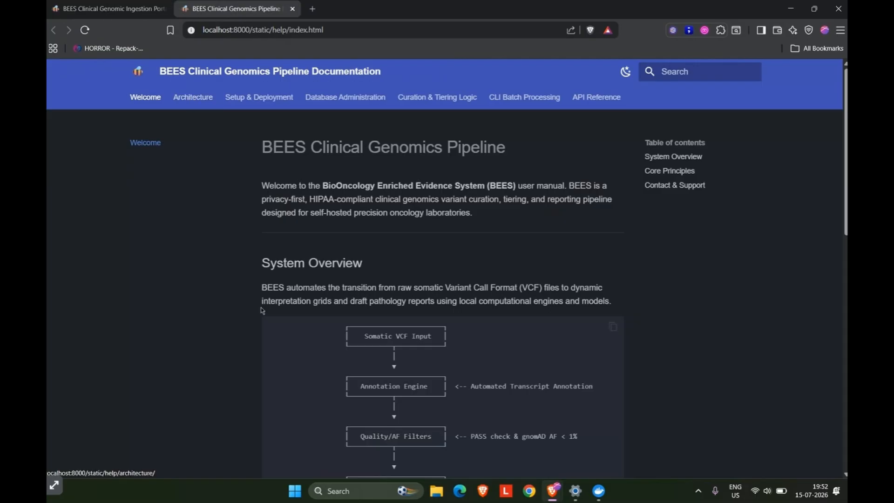
scroll(262, 310, down, 3)
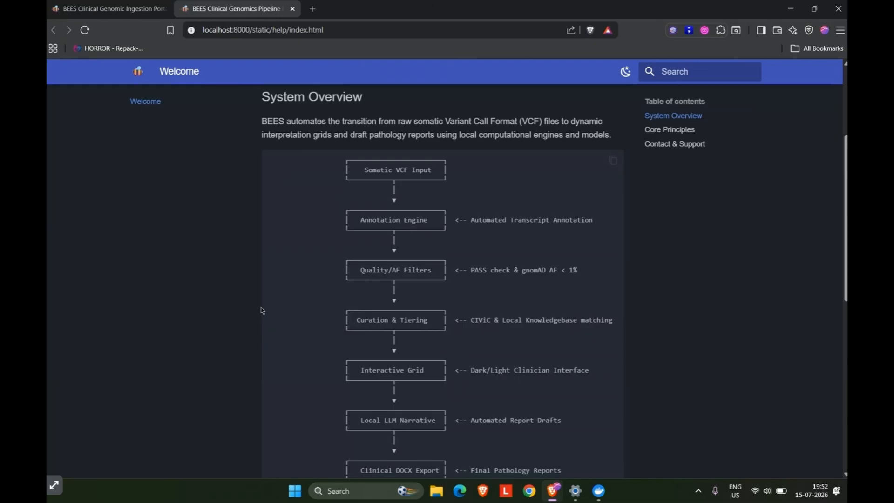
scroll(262, 311, down, 1)
scroll(262, 311, up, 2)
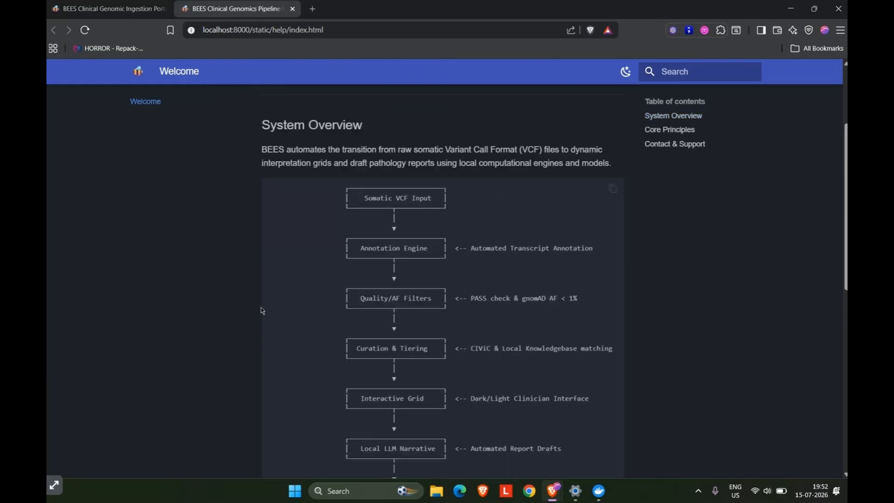
scroll(262, 311, down, 1)
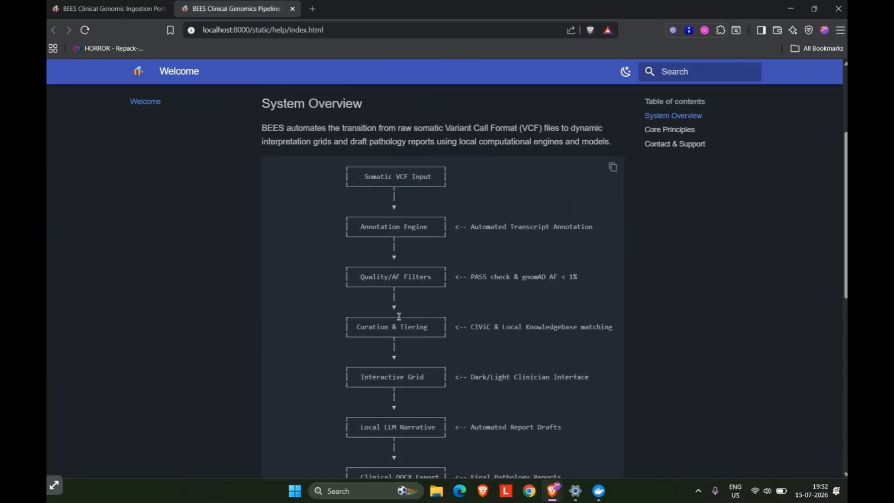
scroll(401, 382, down, 1)
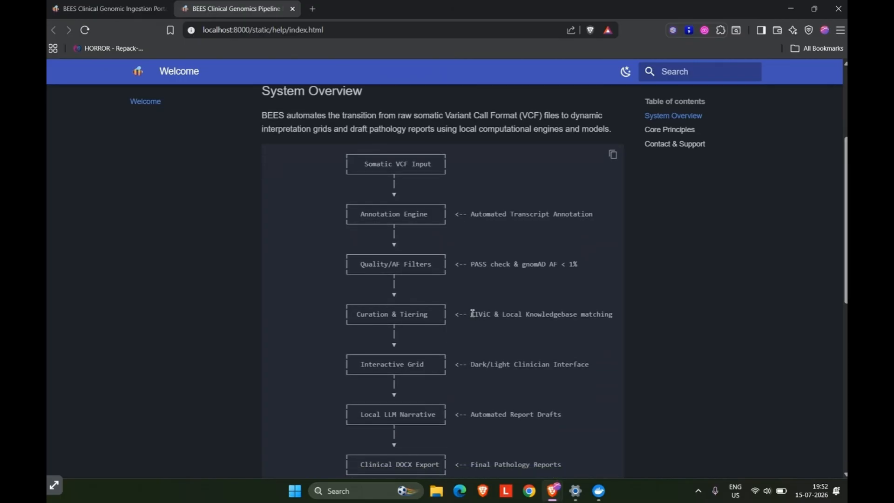
Highlight the CIViC and Local Knowledgebase matching note beside Curation & Tiering in the pipeline diagram.
drag(470, 315, 615, 324)
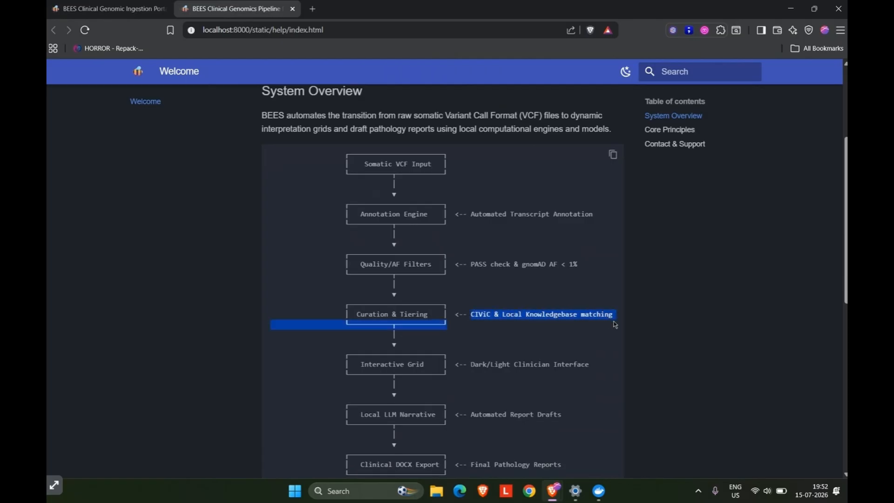
drag(519, 321, 491, 314)
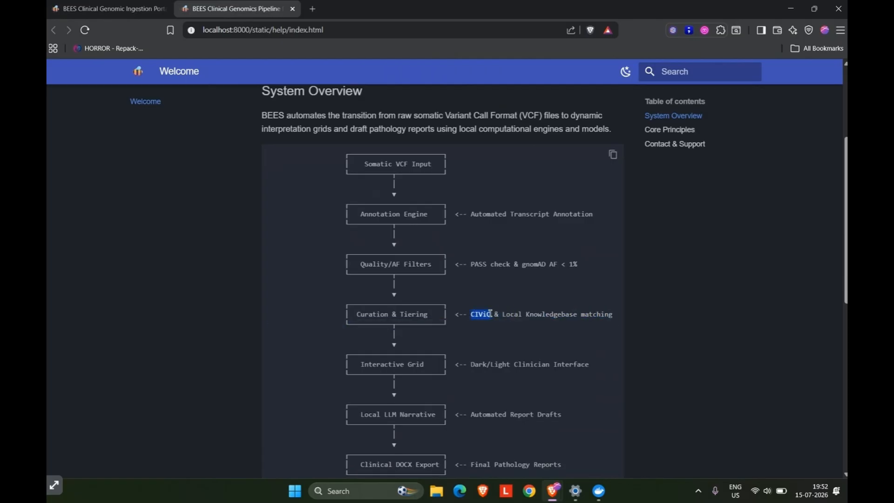
click(491, 314)
mouse_move(502, 314)
mouse_down()
mouse_move(577, 314)
mouse_move(503, 313)
mouse_up()
click(577, 314)
click(503, 314)
Read the rest of the manual's welcome page, including the Core Principles and Contact & Support sections.
scroll(480, 356, down, 3)
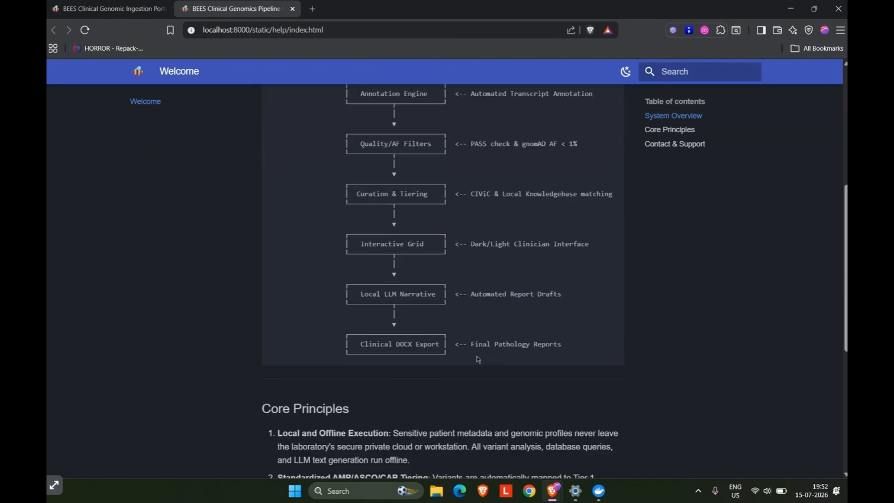
scroll(478, 360, up, 1)
scroll(479, 359, down, 6)
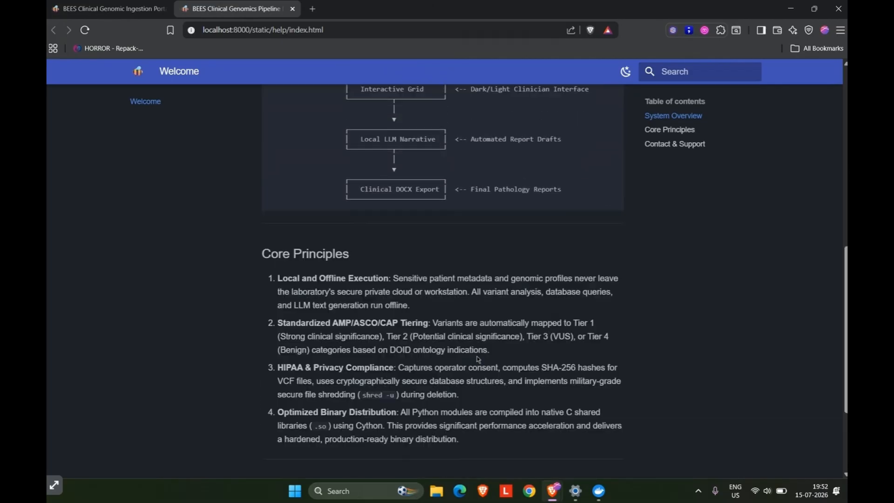
scroll(478, 359, down, 2)
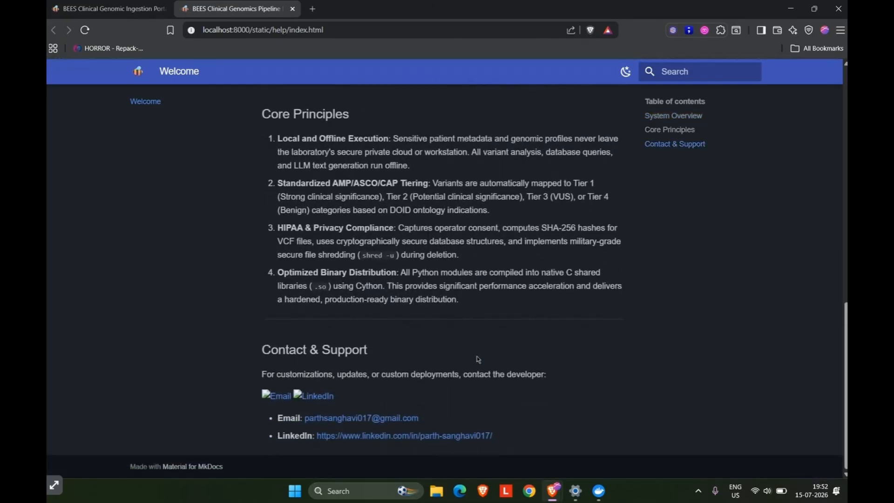
scroll(506, 313, up, 12)
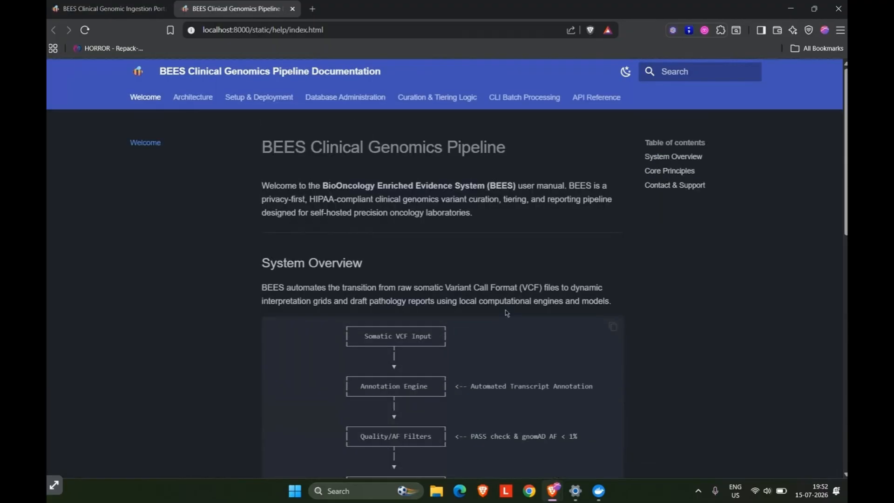
Open the manual's Architecture page and review its Technical Stack and Process Flow sections.
click(189, 100)
scroll(359, 392, down, 1)
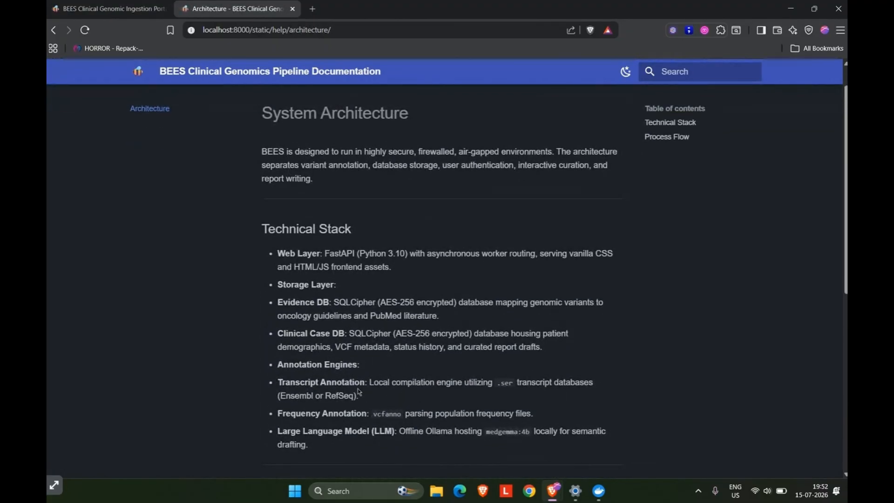
scroll(339, 437, down, 7)
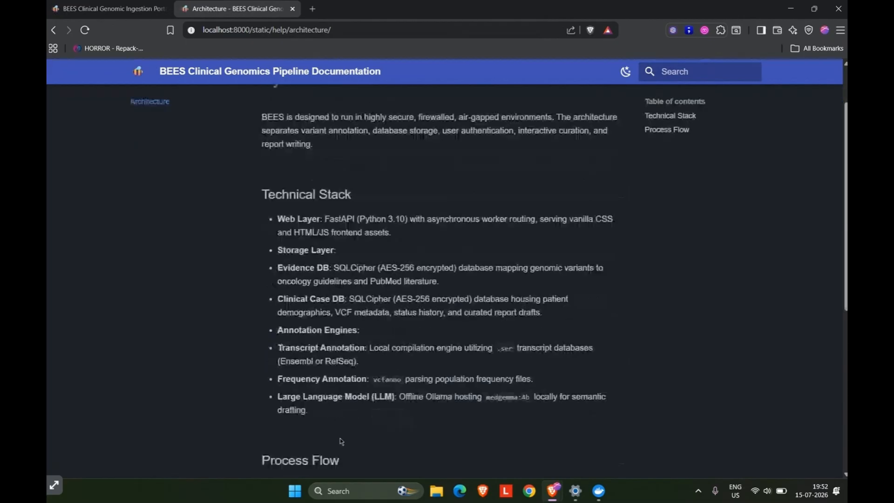
scroll(340, 438, down, 2)
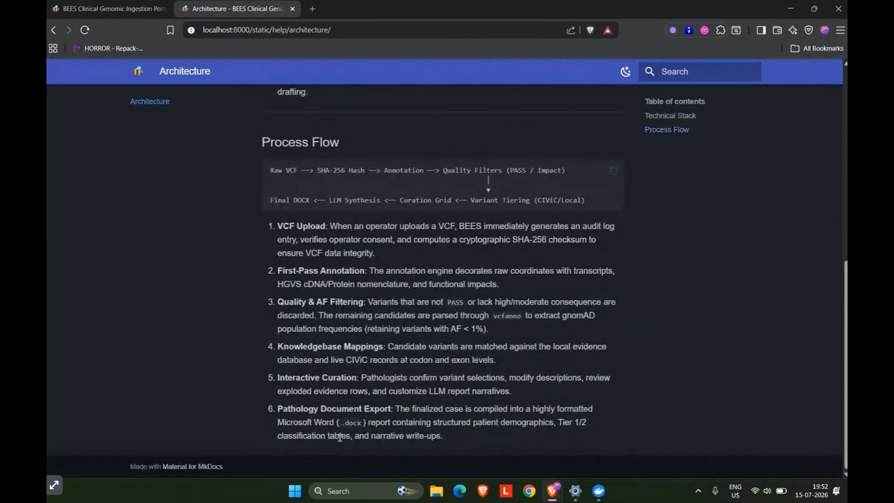
scroll(365, 403, up, 9)
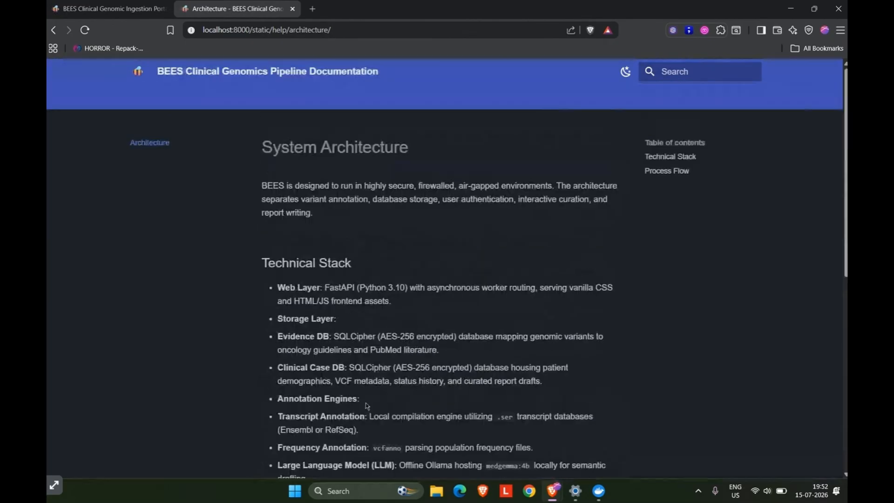
Open the Setup & Deployment guide and review its prerequisites and the hardened Docker deployment instructions.
click(261, 99)
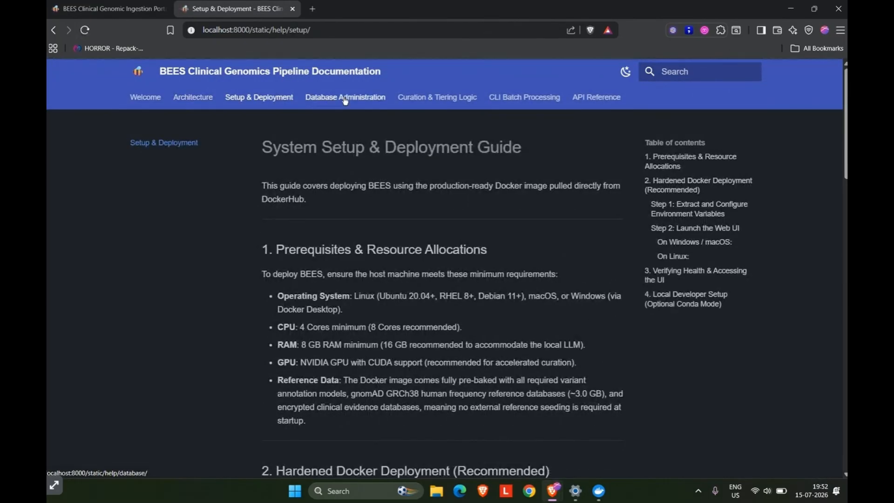
scroll(379, 343, down, 5)
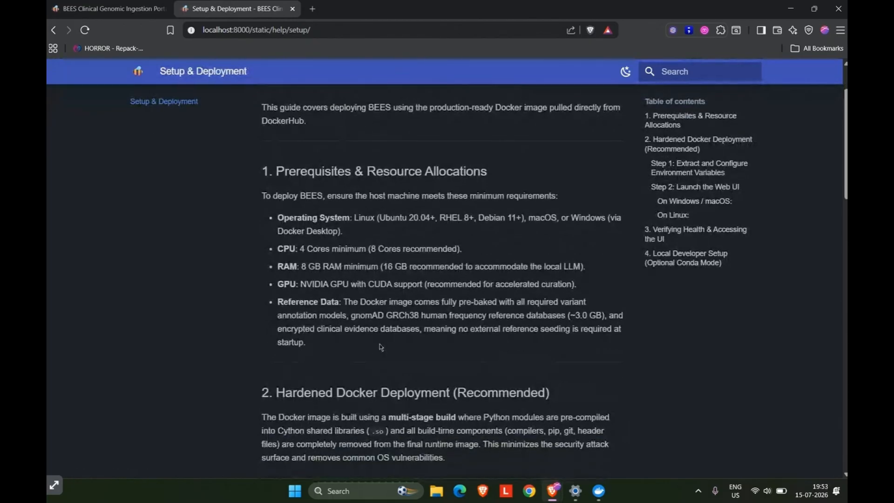
scroll(379, 343, down, 1)
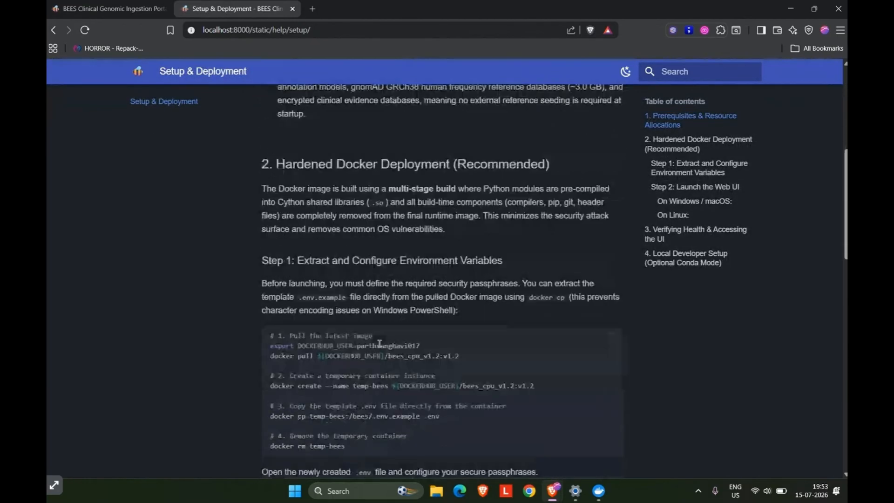
scroll(379, 343, up, 6)
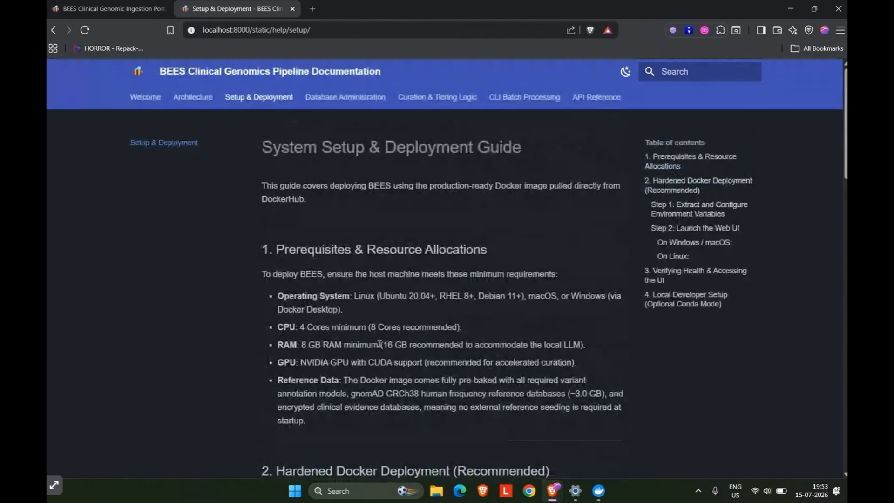
Open the CLI Batch Processing page and review the input file schema, conda command and its parameters.
click(511, 97)
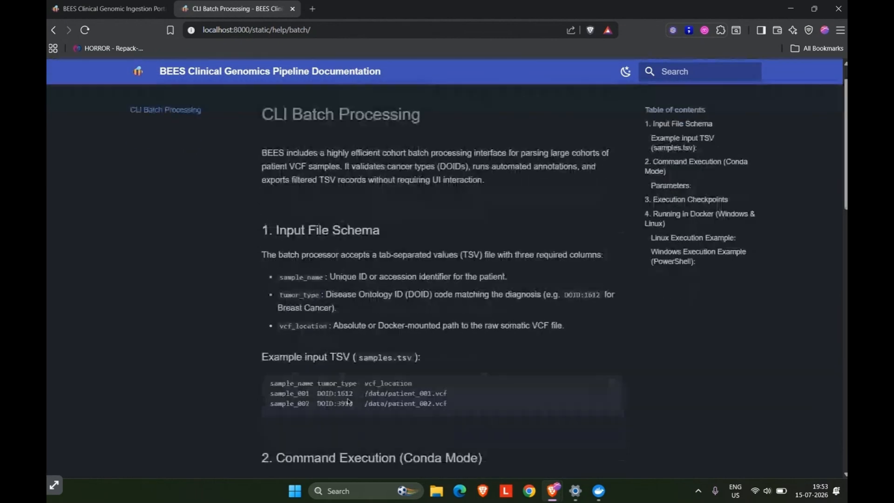
scroll(348, 402, down, 4)
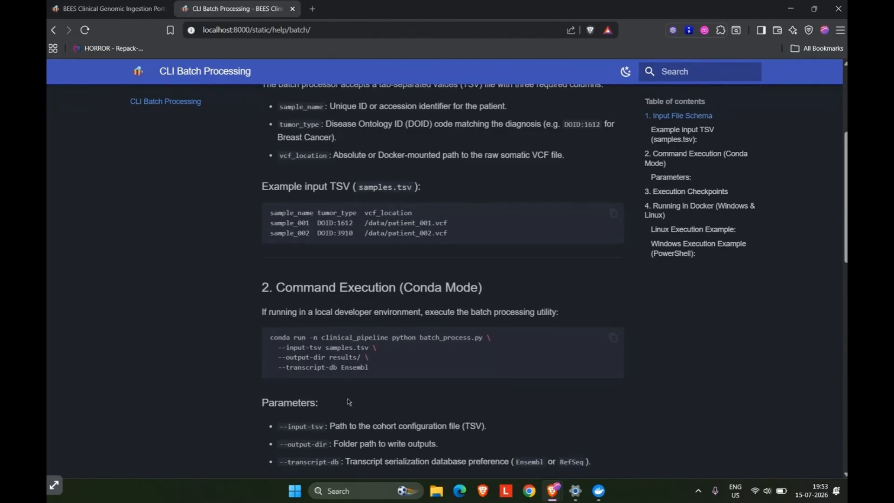
scroll(348, 402, down, 1)
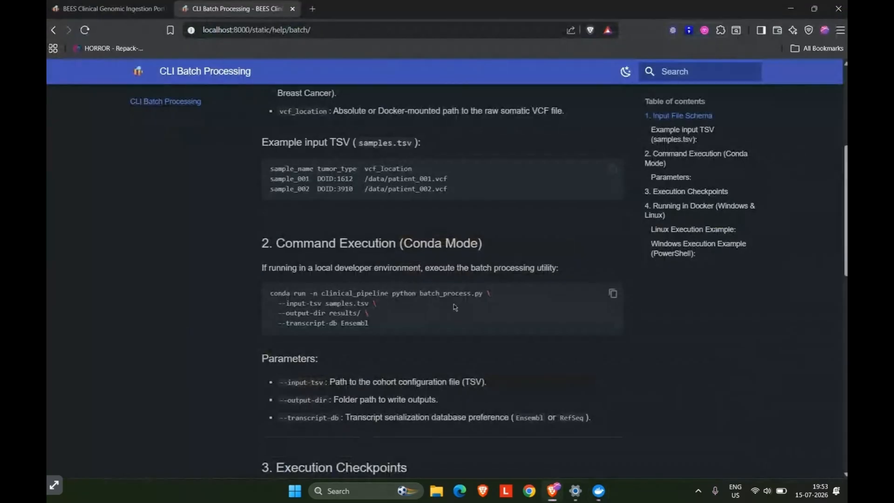
Return to the BEES portal and open a maximized Task Manager to check system performance while the case processes.
key(ctrl+shift+Tab)
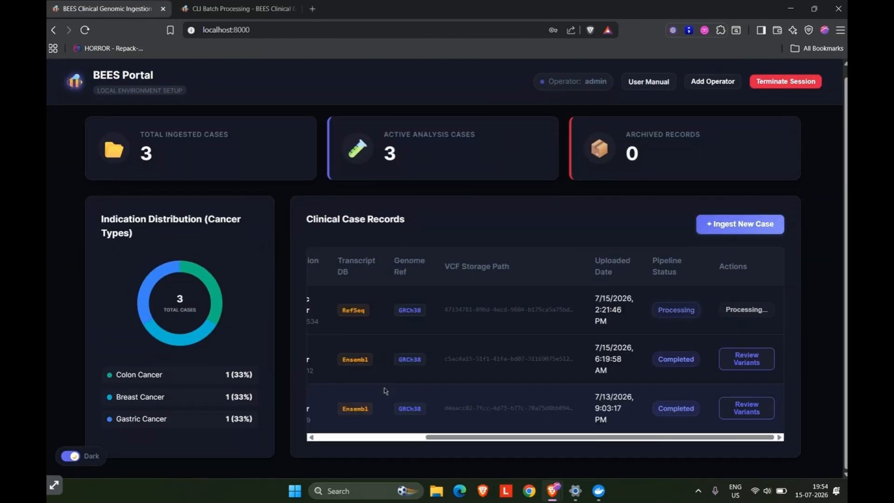
right_click(648, 492)
click(672, 451)
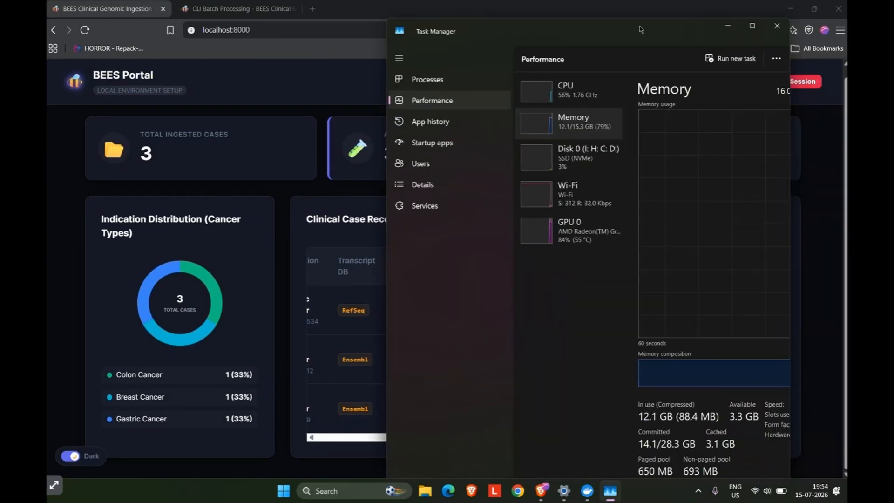
double_click(640, 28)
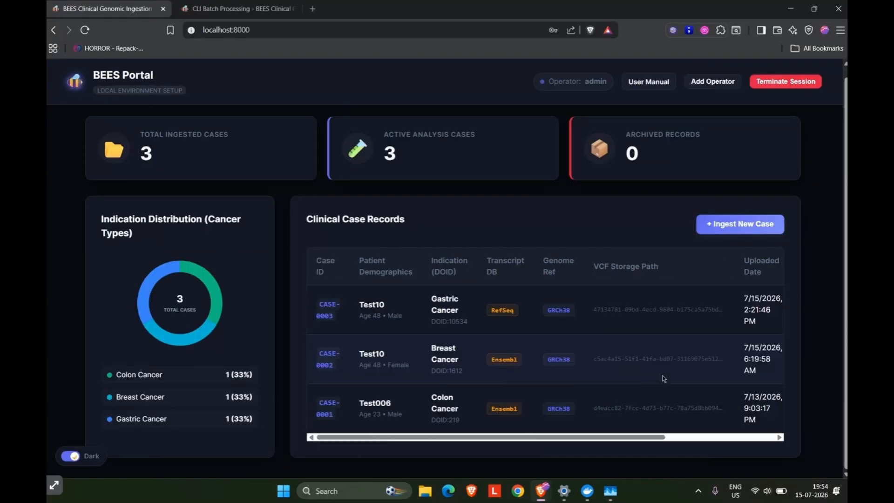
Open the variant review for the processed RefSeq Gastric Cancer case and inspect its raw variant, impact and allele frequency filter summaries.
scroll(674, 342, right, 5)
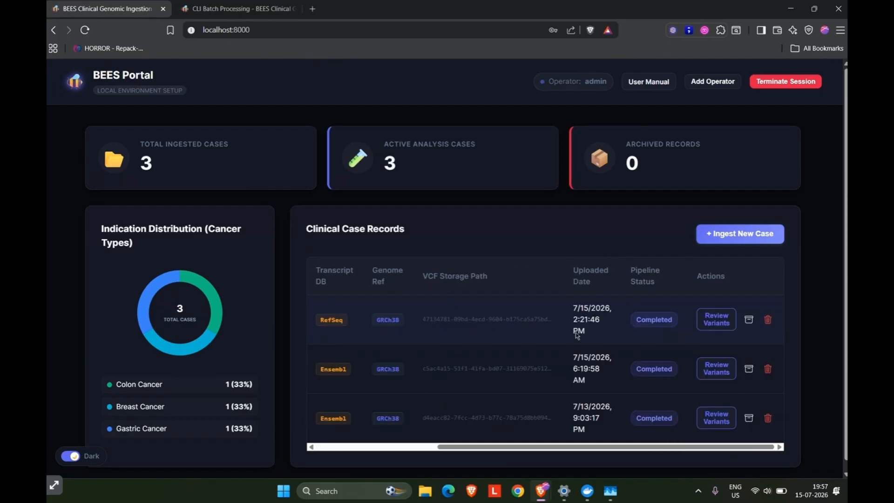
click(711, 328)
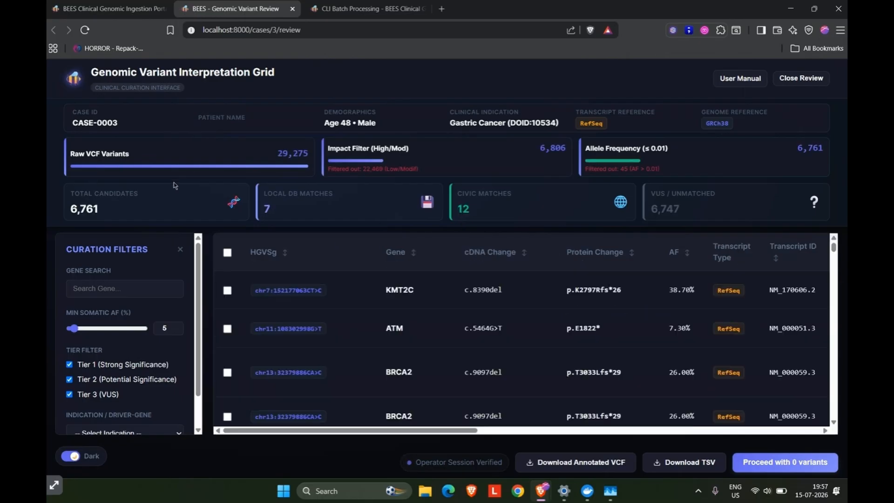
drag(278, 155, 316, 154)
click(316, 154)
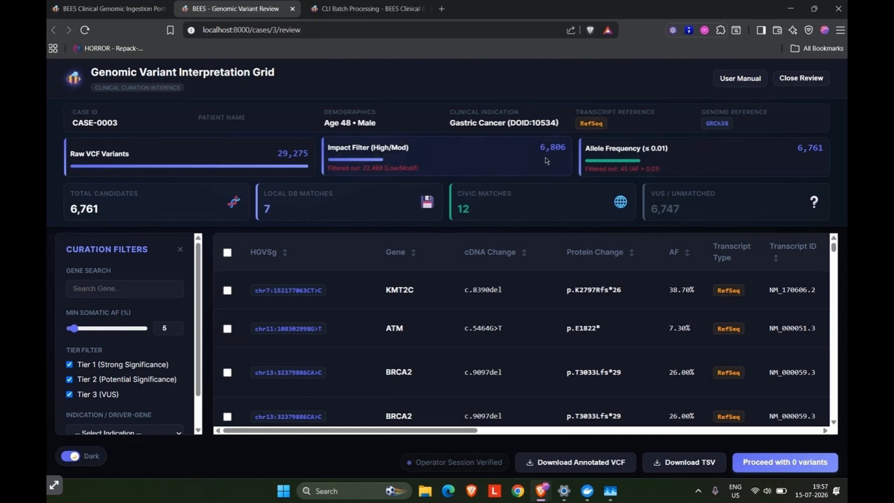
drag(584, 148, 604, 149)
click(670, 152)
click(605, 148)
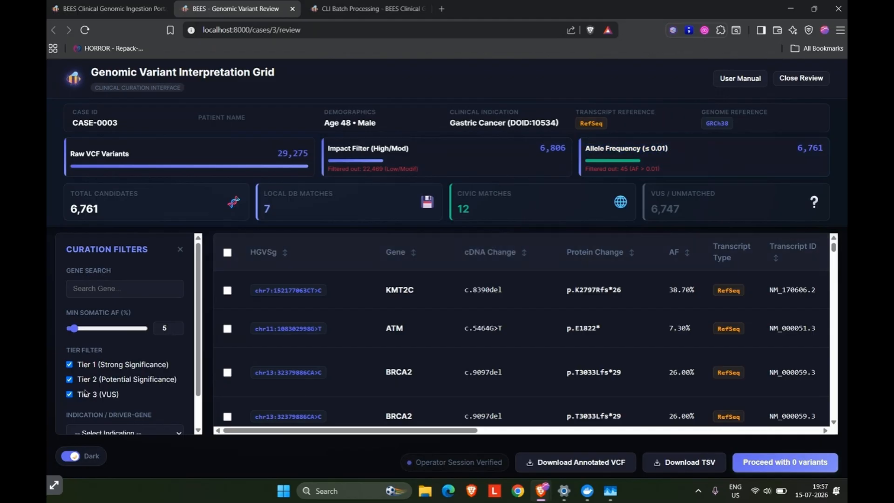
Browse the curation filters and the available Indication / Driver-Gene options without choosing an indication.
scroll(111, 392, down, 2)
scroll(113, 392, up, 1)
scroll(168, 331, down, 2)
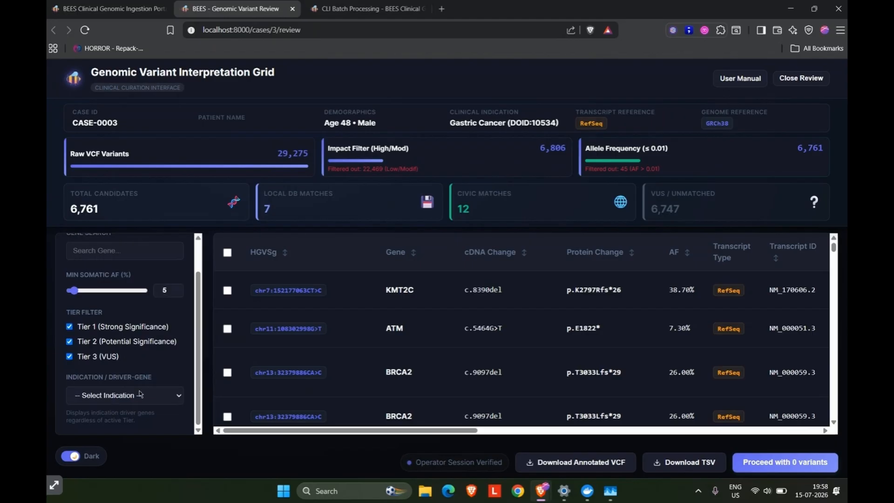
click(117, 396)
scroll(149, 326, down, 3)
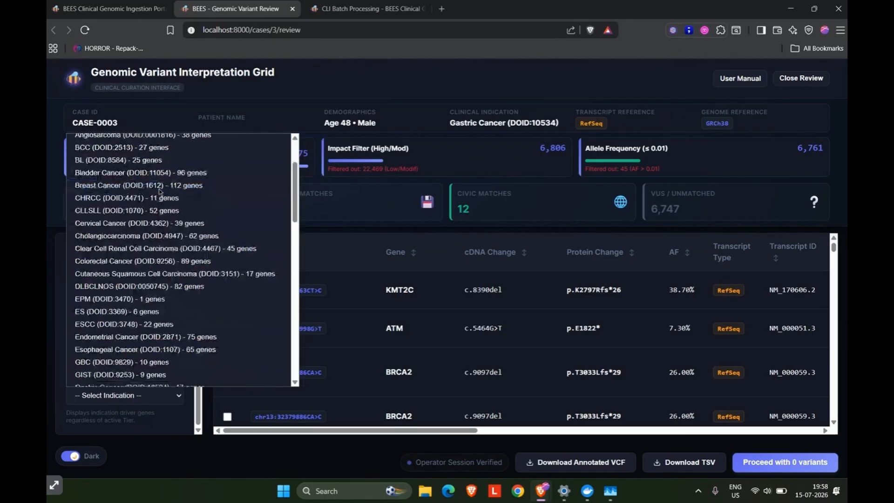
scroll(140, 330, up, 3)
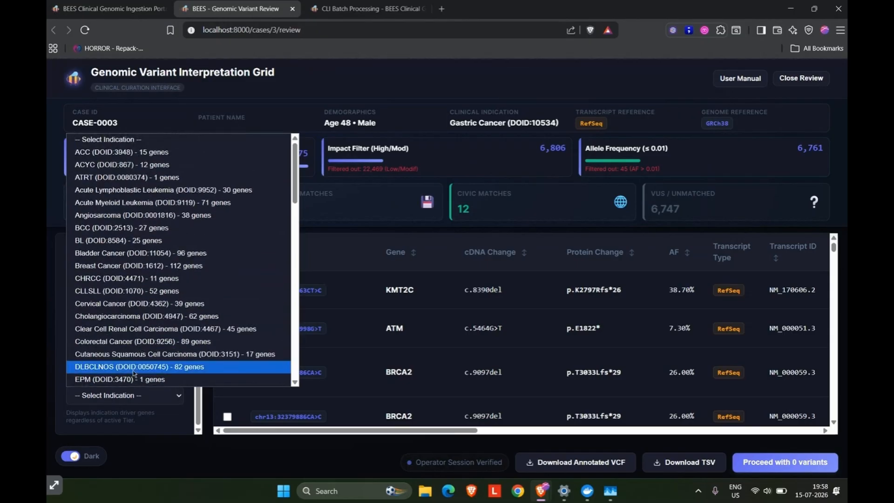
scroll(135, 353, down, 2)
click(126, 417)
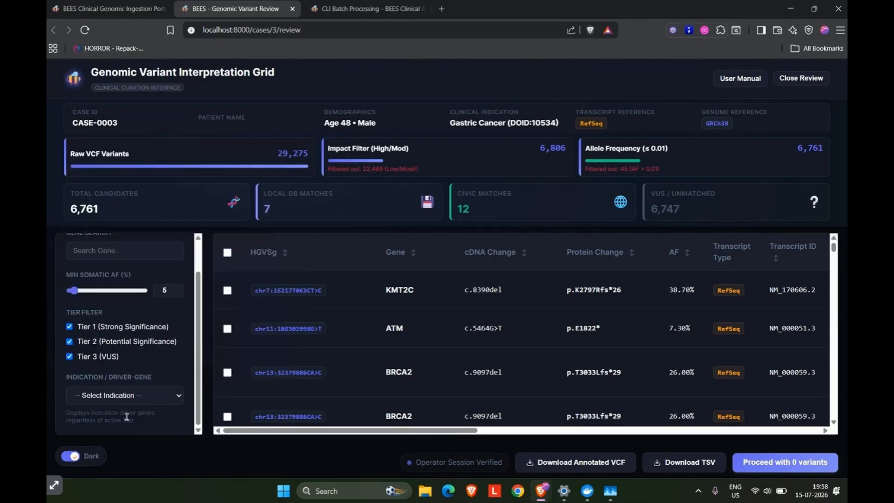
Exclude Tier 3 (VUS) variants from the variant interpretation grid.
click(69, 356)
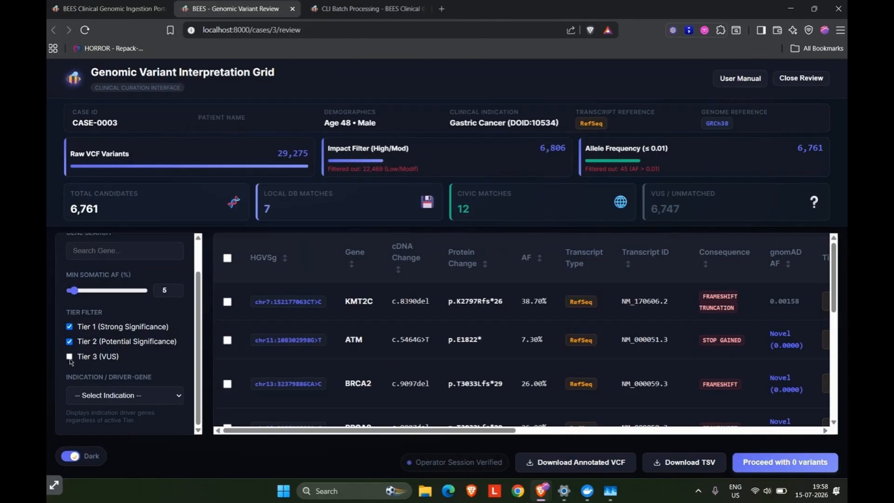
Look through the filtered variants in the interpretation grid and select all of them for the report.
scroll(293, 358, down, 5)
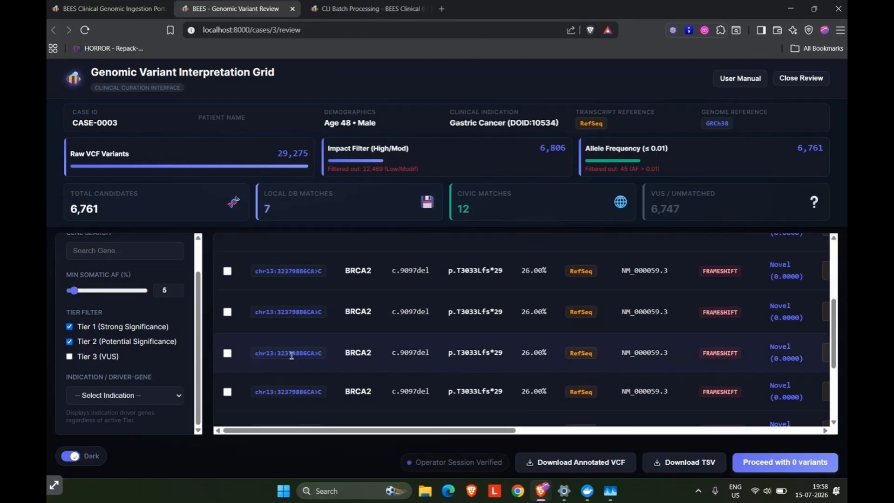
scroll(292, 358, up, 5)
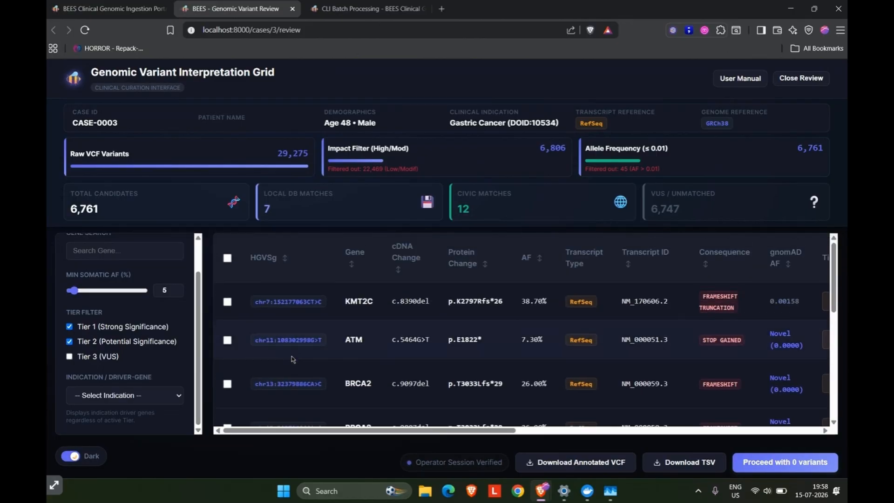
click(229, 262)
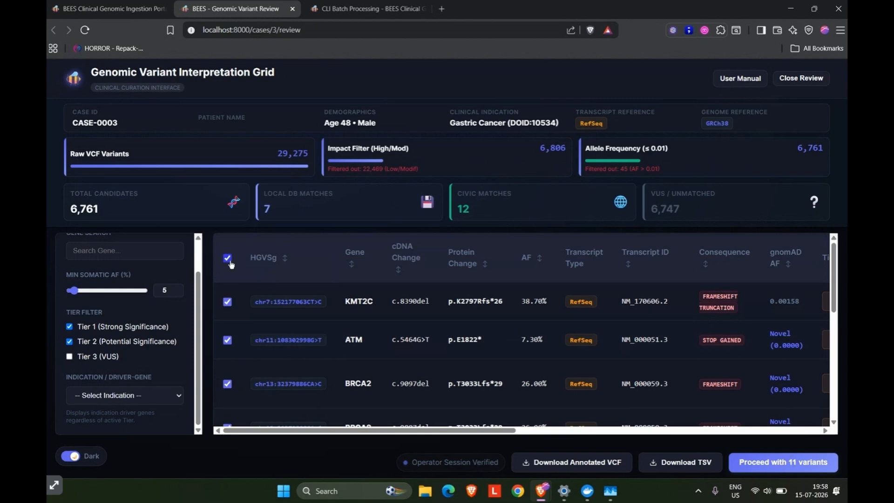
scroll(289, 366, down, 3)
scroll(288, 367, up, 3)
Examine the selected variants' annotation columns, from gene and protein change to consequence, gnomAD AF, tier, level, biomarker type and PMID evidence.
scroll(311, 368, right, 10)
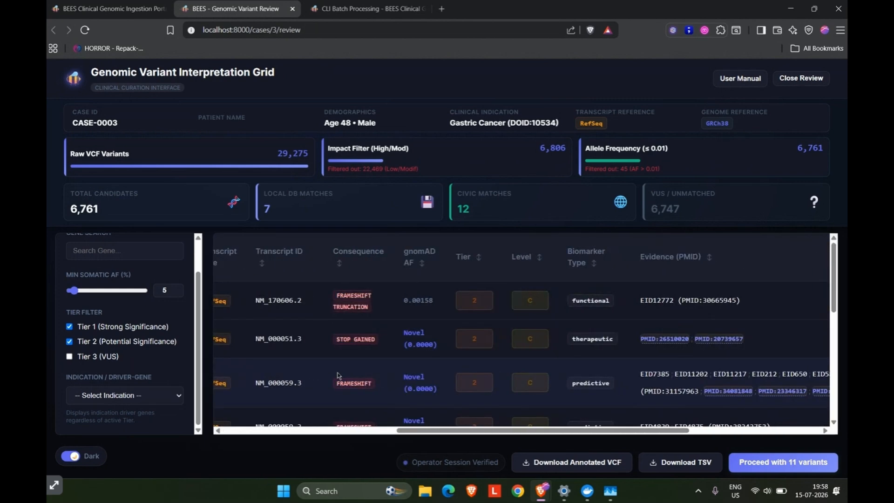
scroll(337, 376, left, 10)
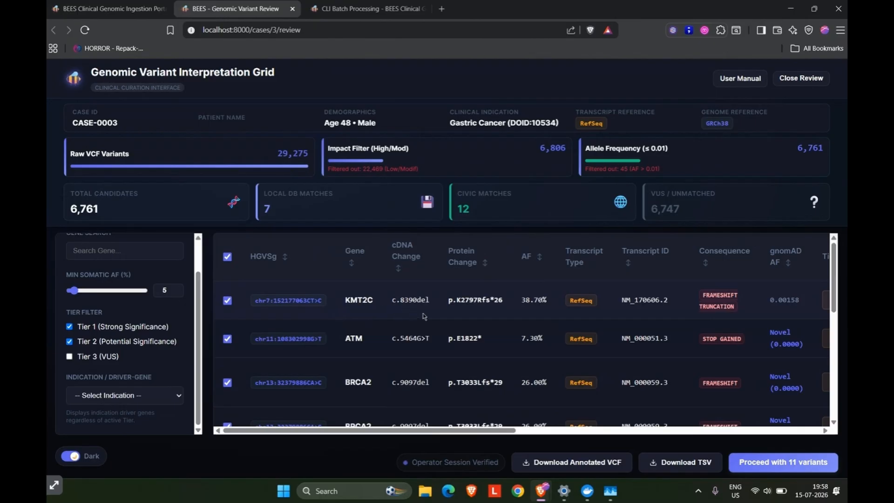
scroll(430, 319, right, 3)
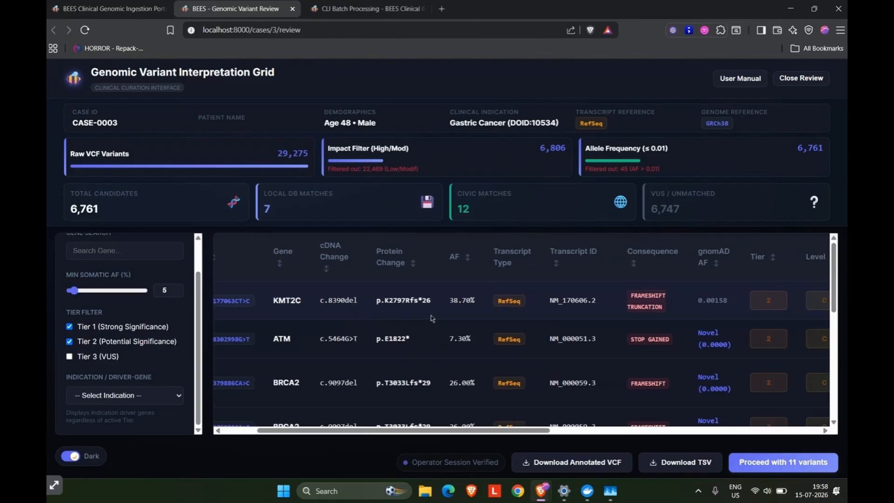
scroll(430, 318, right, 2)
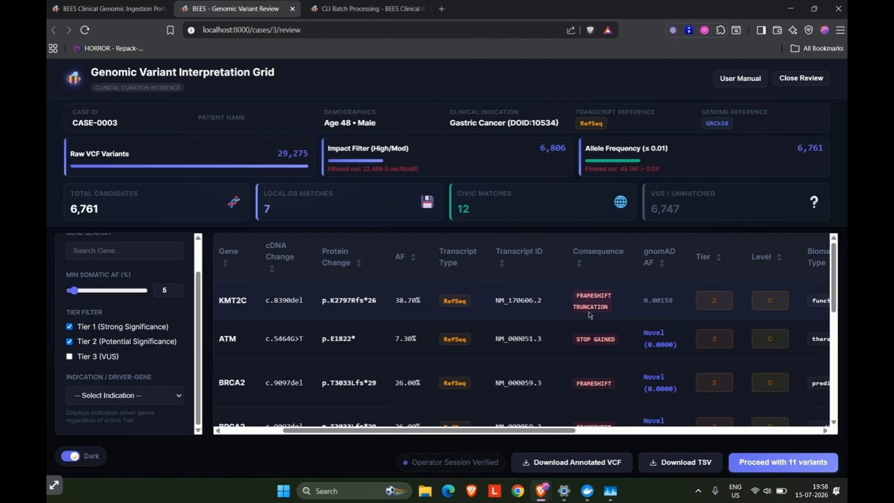
scroll(589, 315, right, 5)
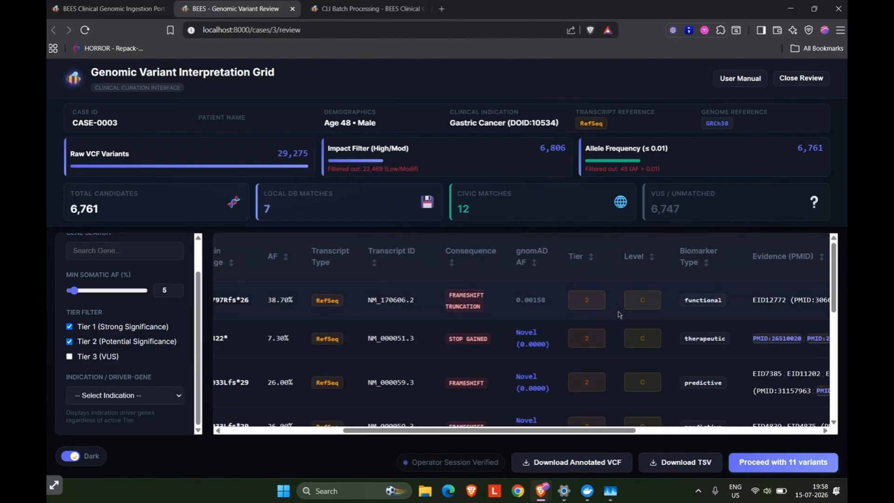
scroll(619, 315, right, 4)
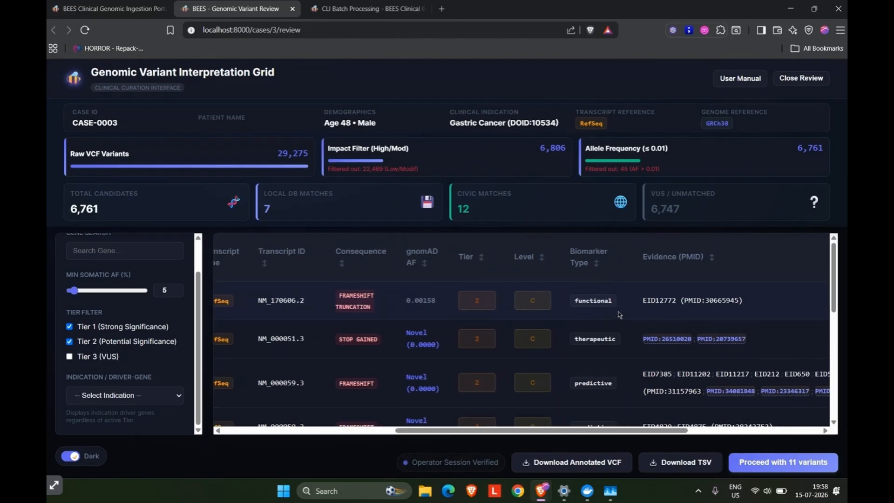
scroll(488, 321, right, 2)
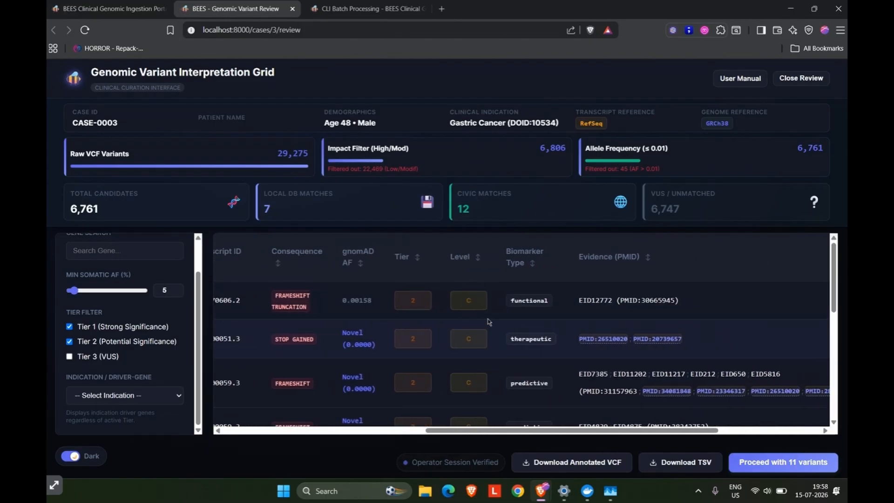
scroll(527, 380, down, 1)
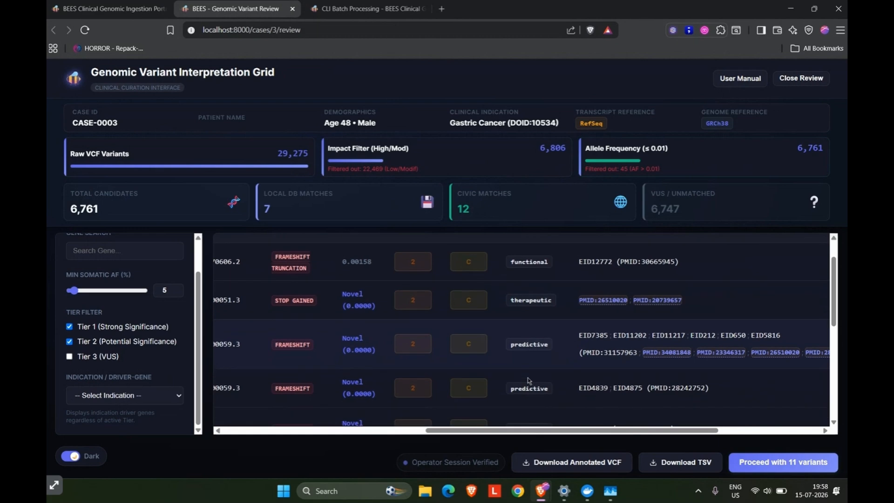
scroll(528, 380, left, 6)
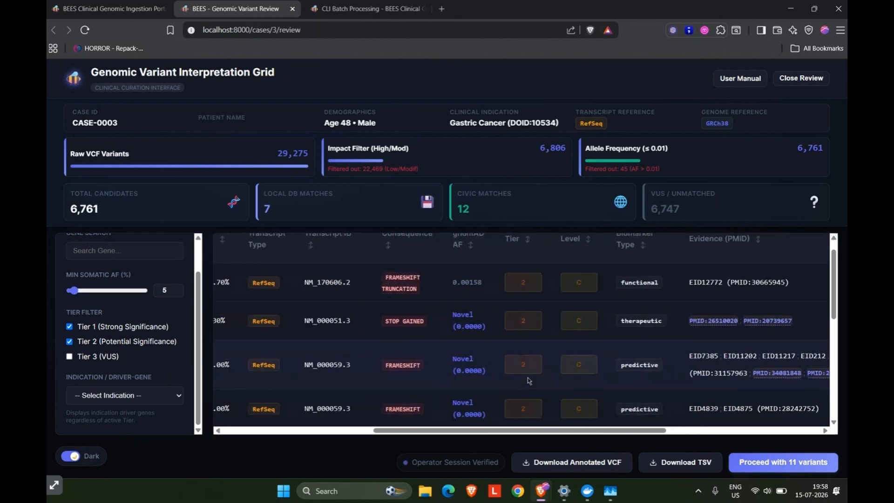
scroll(527, 380, right, 12)
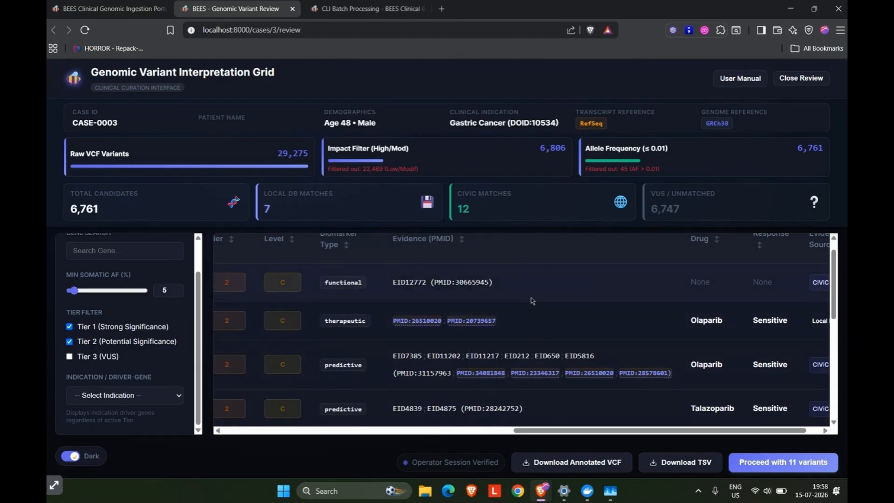
Inspect the drug, response and evidence source columns, comparing entries sourced from CIViC, Local DB and both.
scroll(559, 398, right, 1)
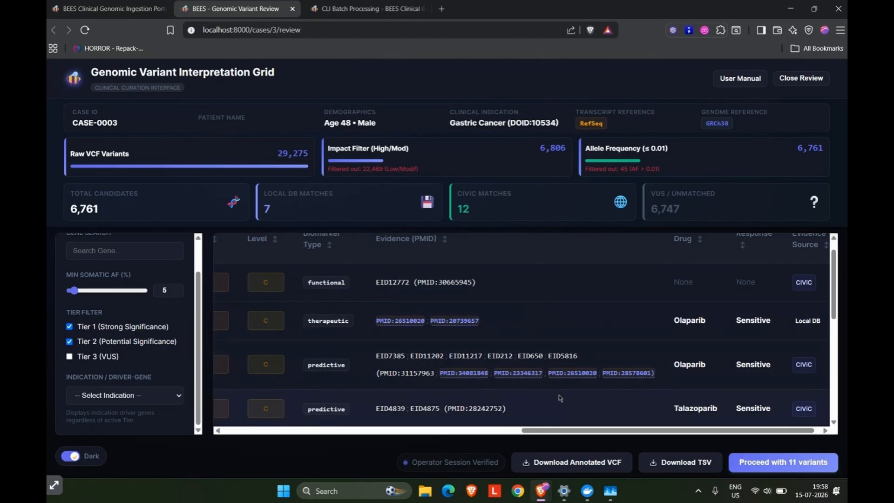
triple_click(786, 320)
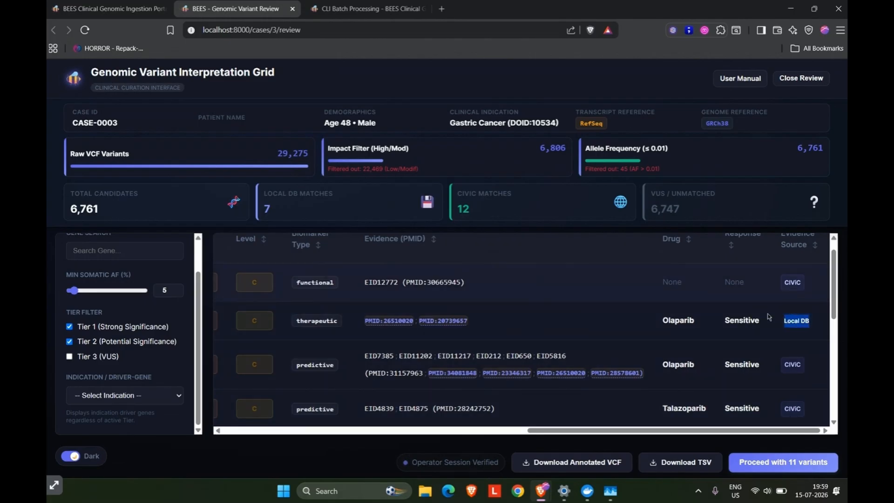
click(708, 329)
scroll(710, 327, down, 1)
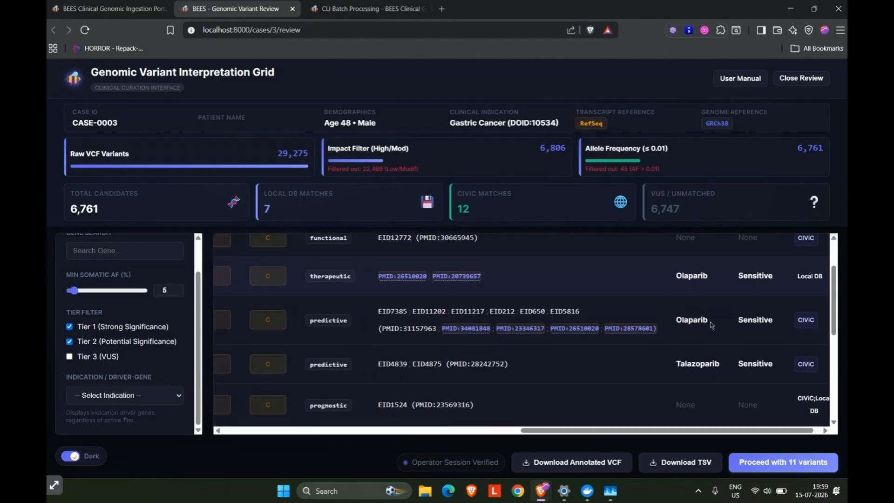
scroll(711, 324, down, 3)
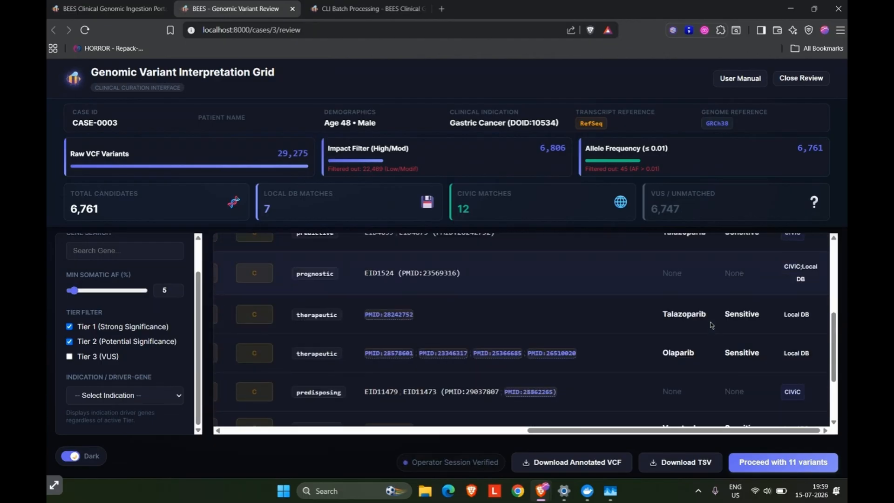
drag(808, 282, 769, 267)
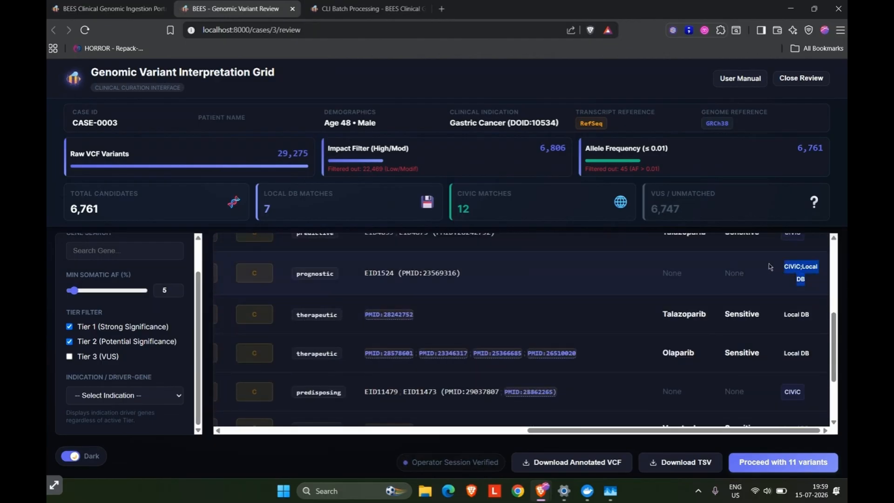
scroll(566, 301, left, 8)
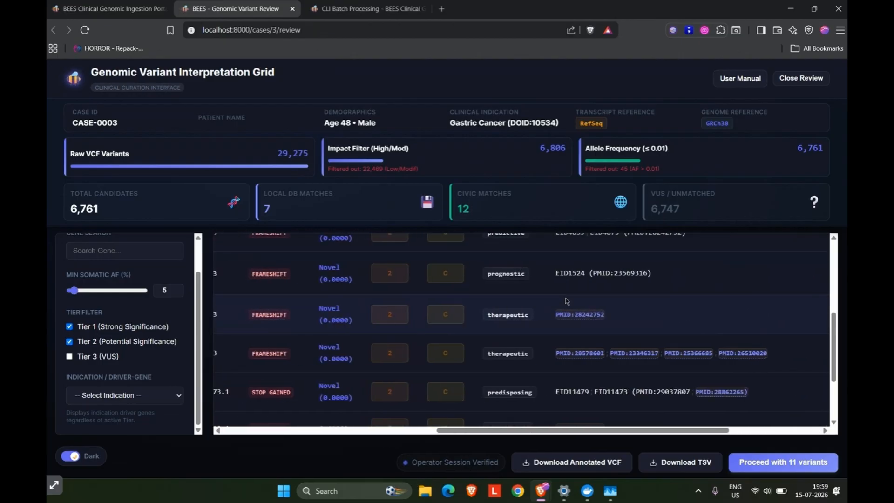
scroll(521, 341, left, 5)
scroll(522, 341, up, 5)
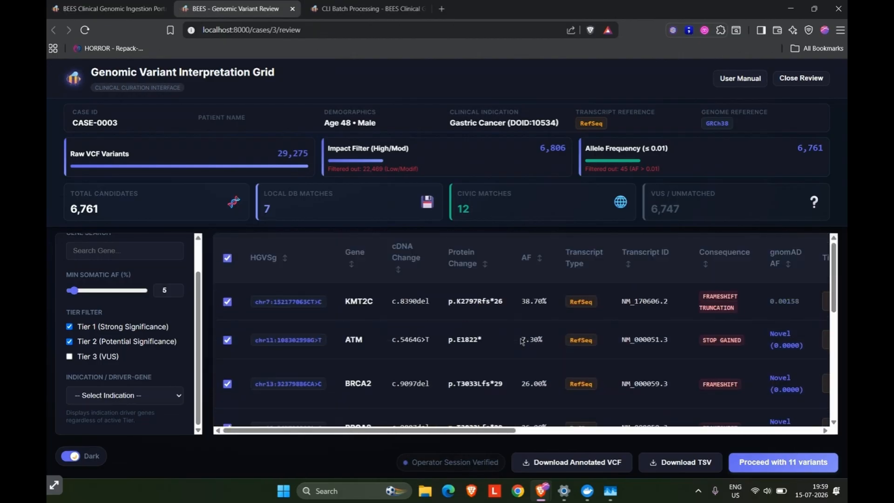
Proceed with the selected variants to the report page and review its demographics and Tier 1 and Tier 2 classification tables.
click(754, 464)
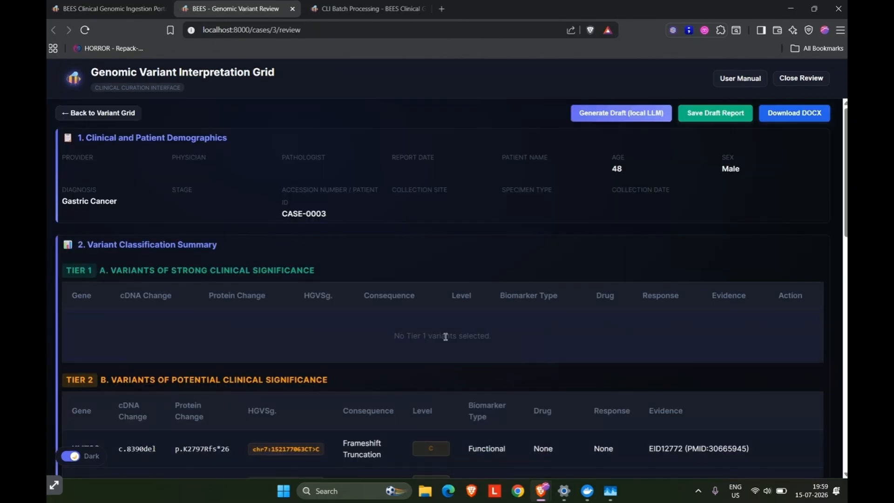
scroll(422, 336, down, 8)
scroll(423, 341, up, 2)
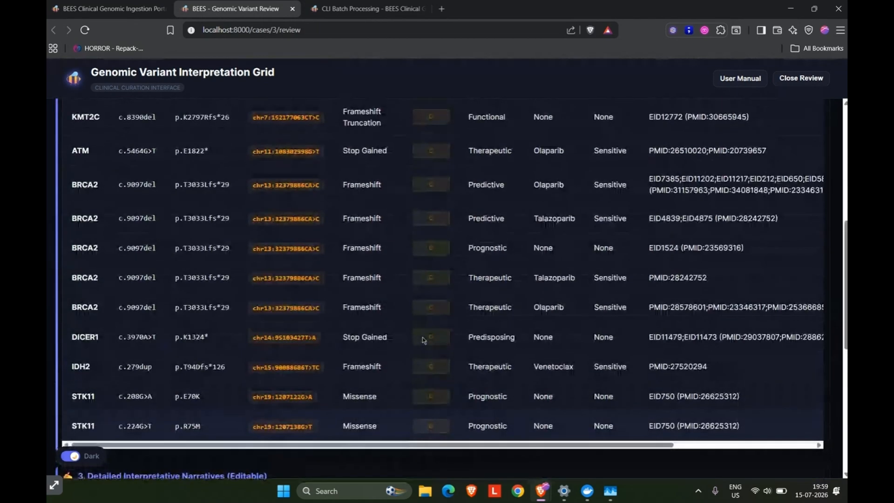
scroll(461, 276, right, 4)
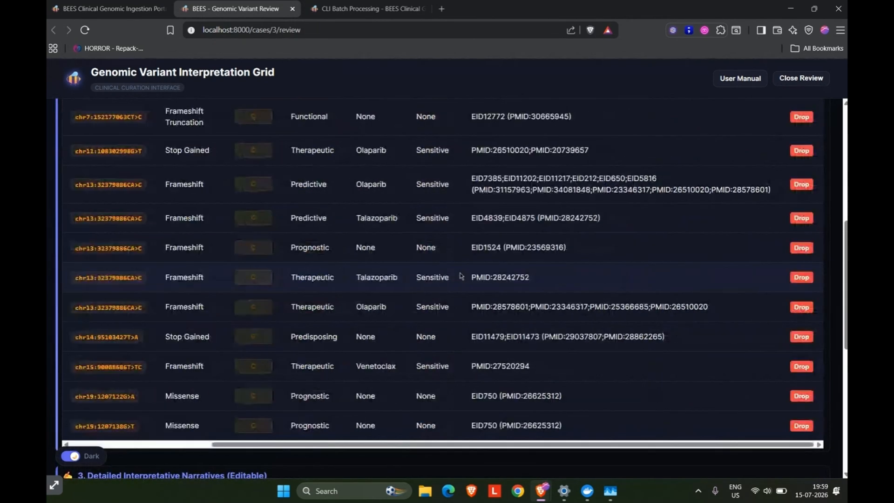
scroll(461, 276, up, 7)
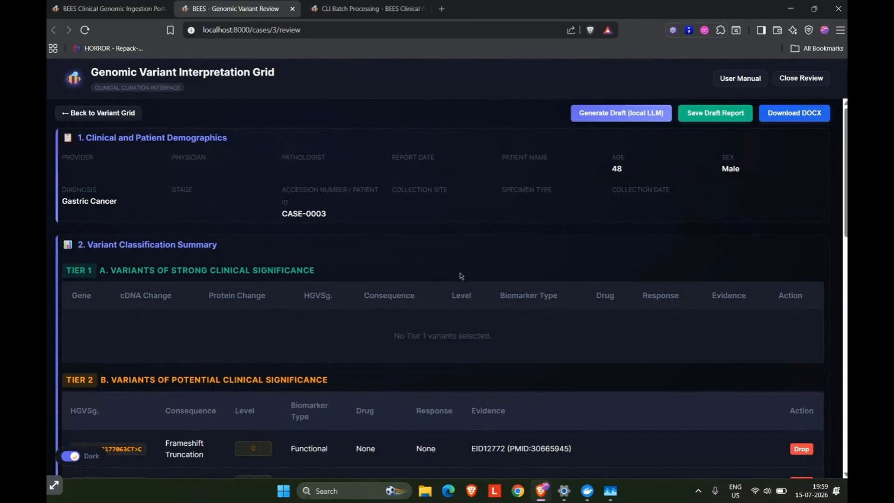
scroll(460, 276, down, 7)
scroll(461, 276, up, 1)
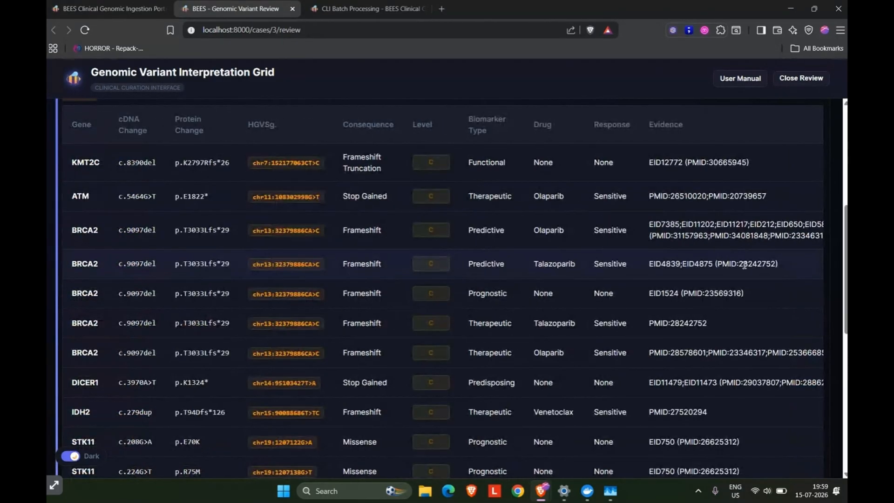
Drop four BRCA2 entries from the report's Tier 2 table: predictive Talazoparib, prognostic, therapeutic Talazoparib and therapeutic Olaparib.
scroll(745, 265, right, 4)
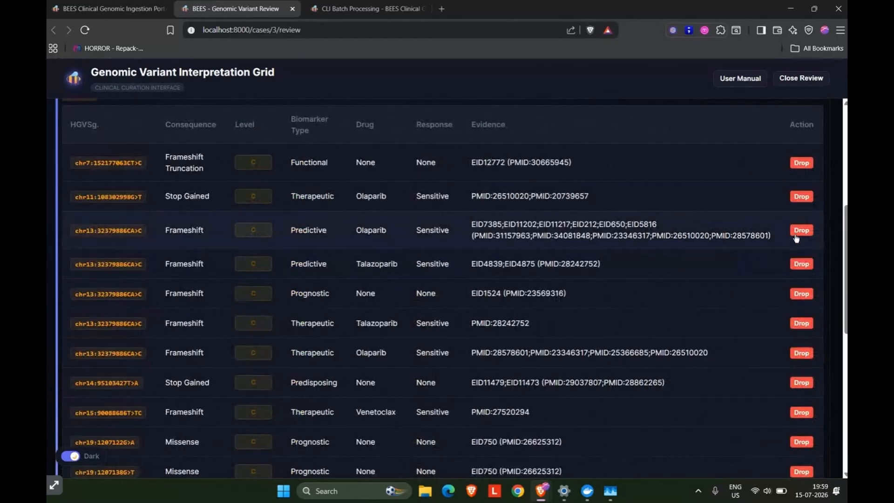
scroll(796, 238, left, 4)
scroll(795, 238, right, 4)
click(799, 261)
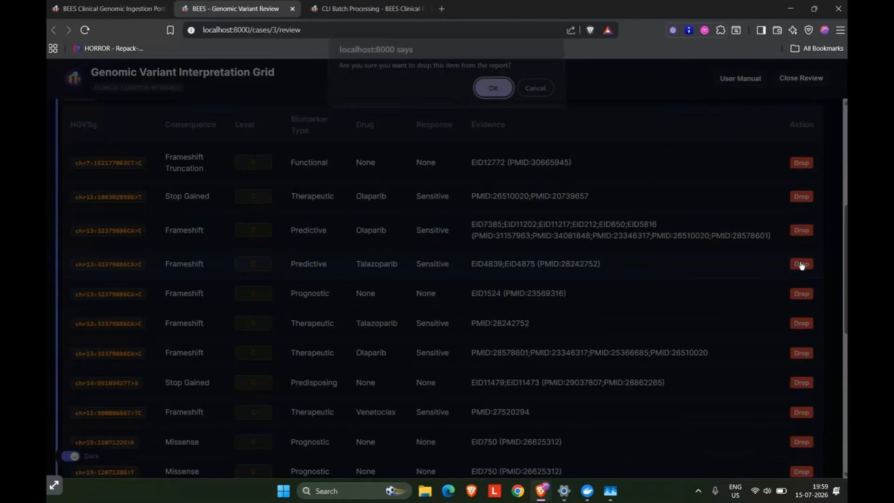
click(494, 95)
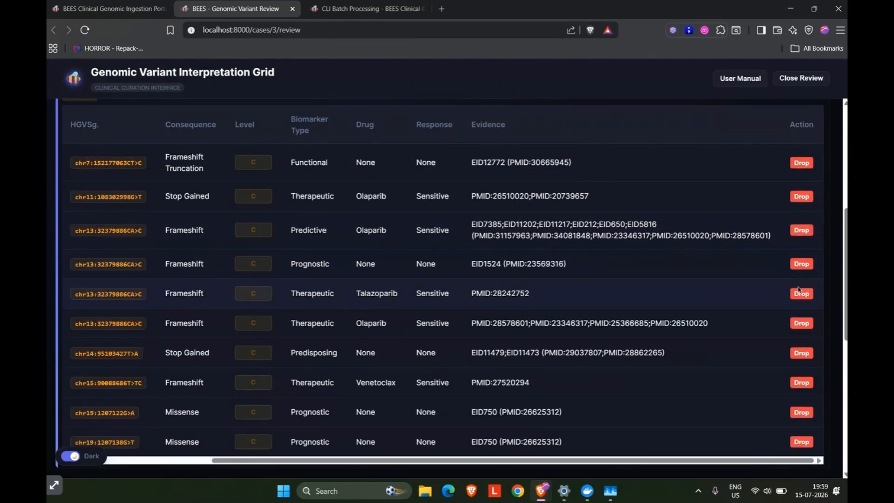
click(805, 264)
click(495, 95)
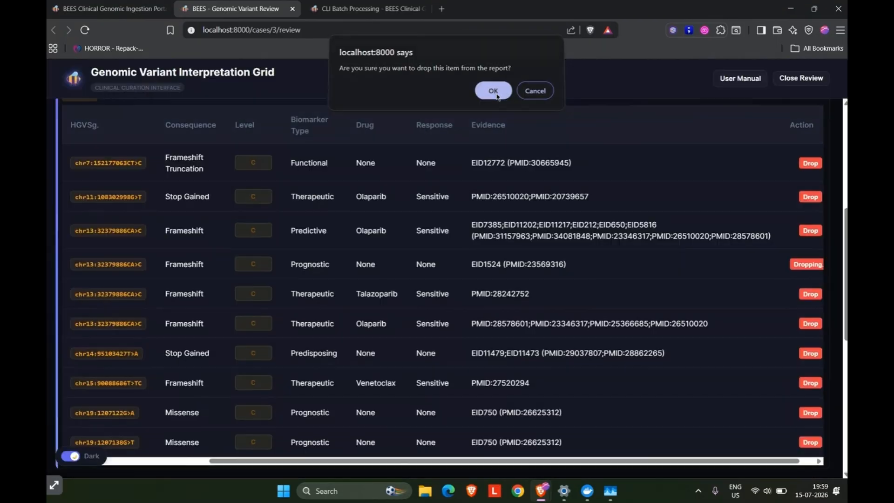
click(799, 266)
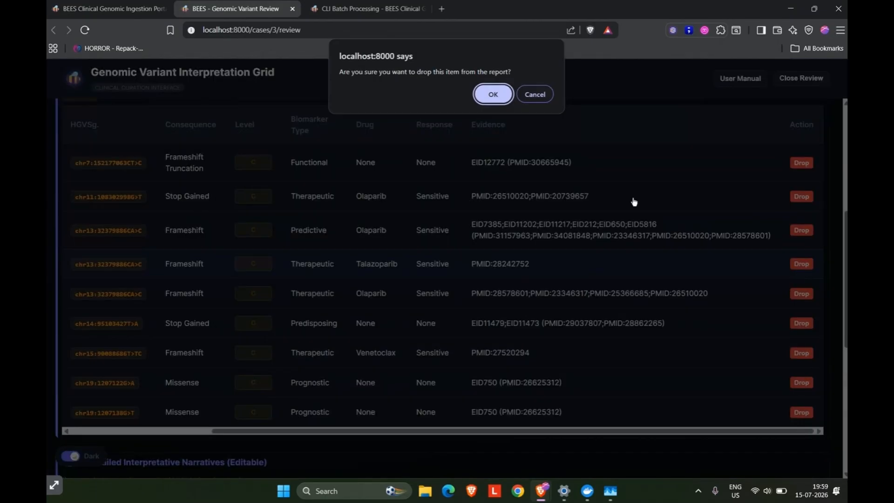
click(491, 94)
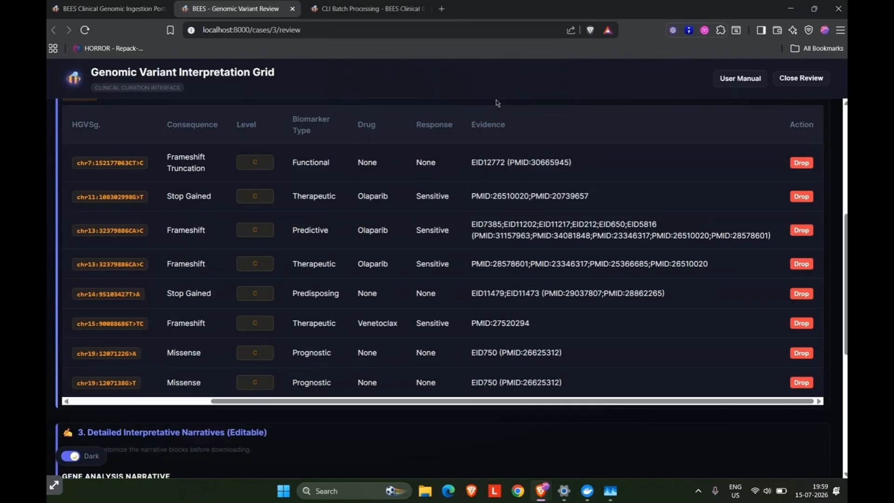
click(799, 267)
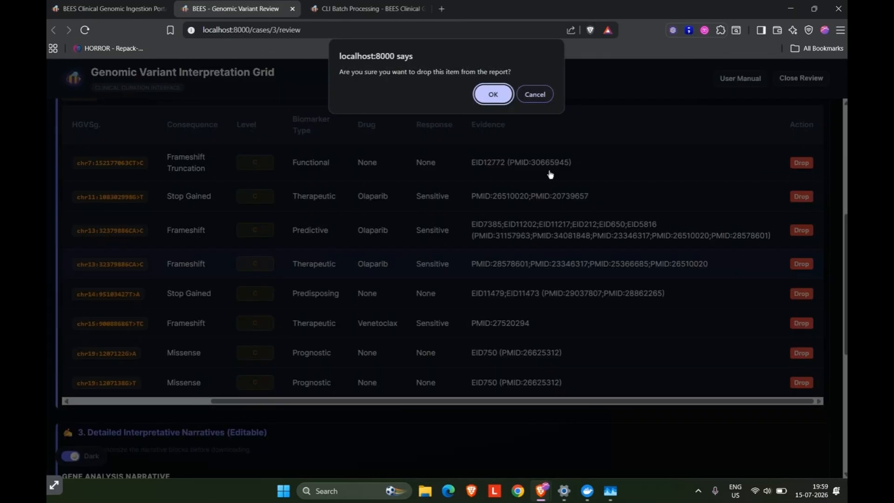
click(492, 94)
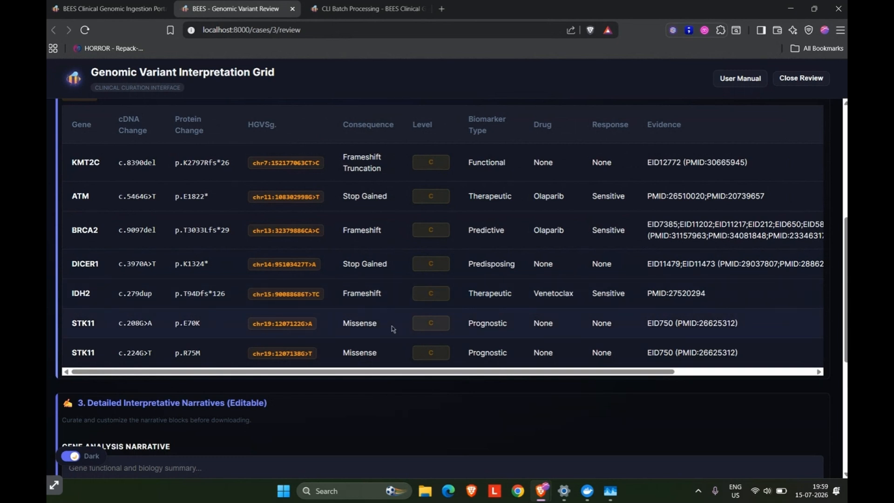
Review the remaining Tier 2 variants and look over the editable interpretative narrative sections of the report.
scroll(394, 329, right, 5)
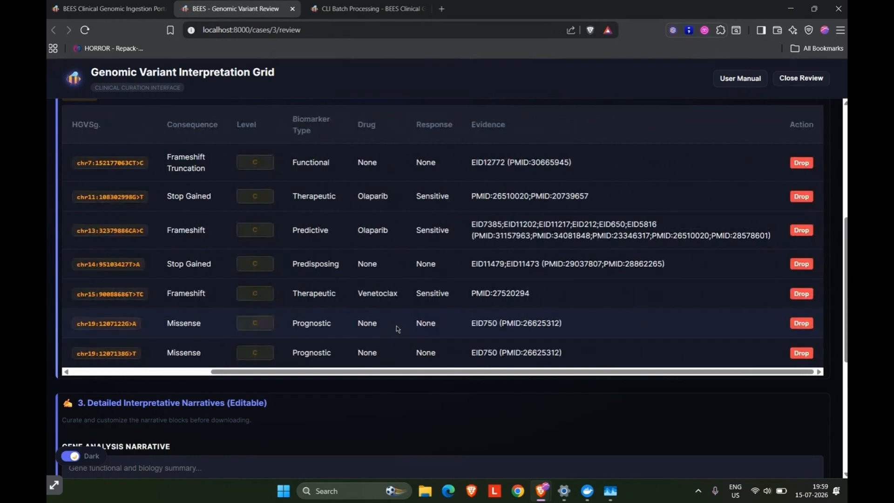
scroll(396, 330, left, 5)
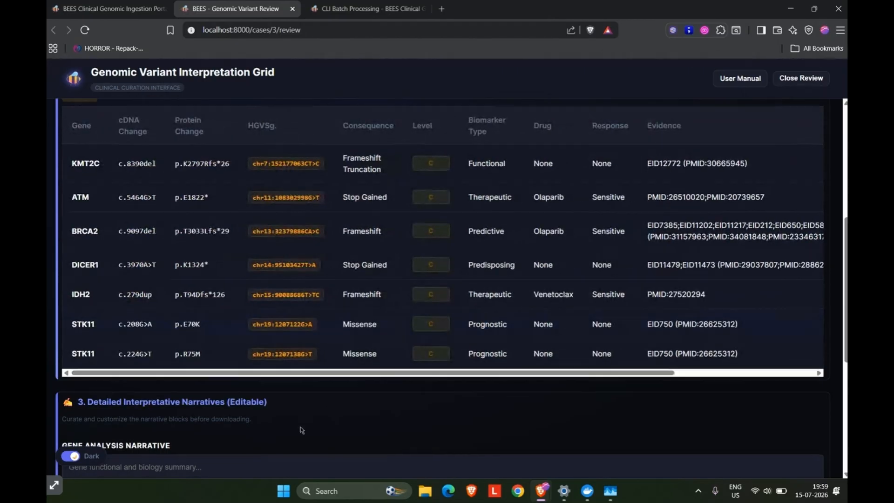
scroll(300, 430, down, 5)
scroll(300, 428, up, 1)
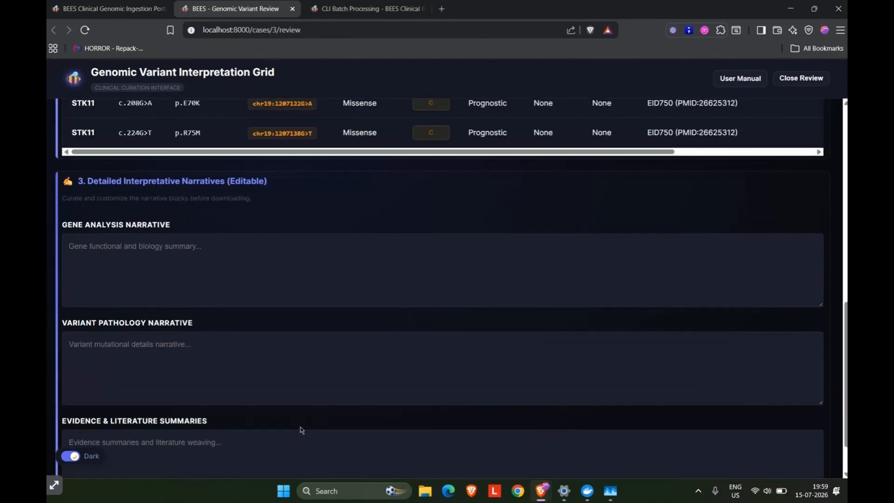
Look through the empty gene, variant pathology and evidence narrative fields, and generate the draft report with the local LLM.
scroll(300, 426, down, 1)
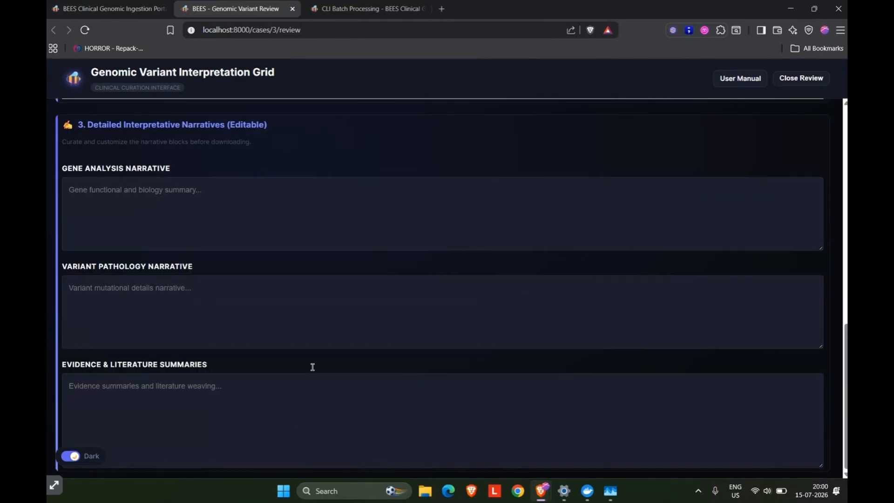
click(307, 237)
click(263, 322)
click(254, 387)
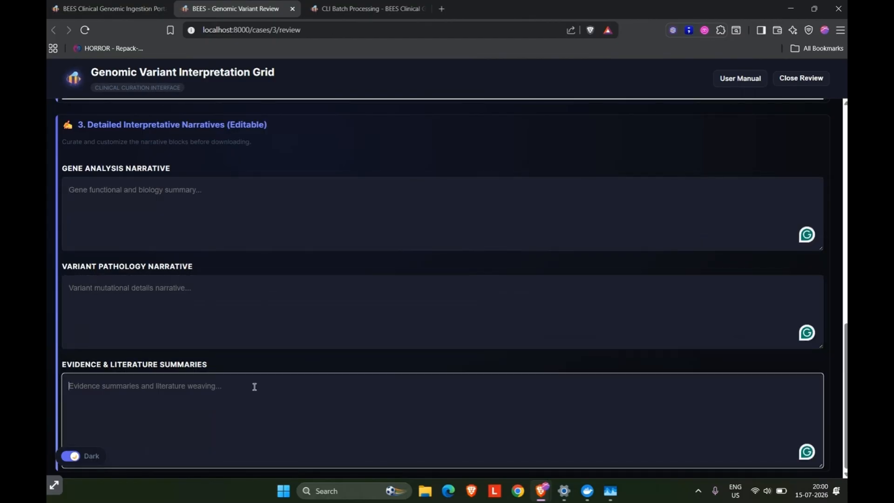
scroll(367, 253, up, 5)
scroll(367, 254, up, 3)
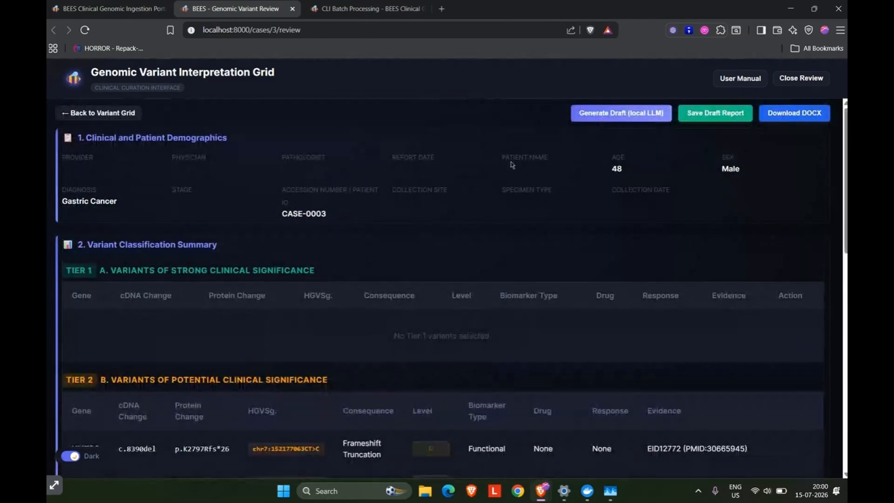
click(633, 114)
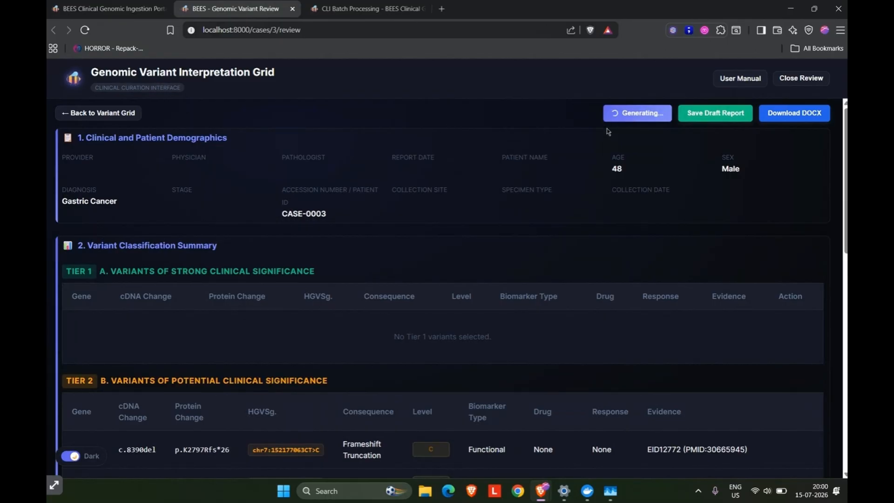
Switch to Task Manager and check the memory and CPU usage while the draft is generating.
key(alt+Tab)
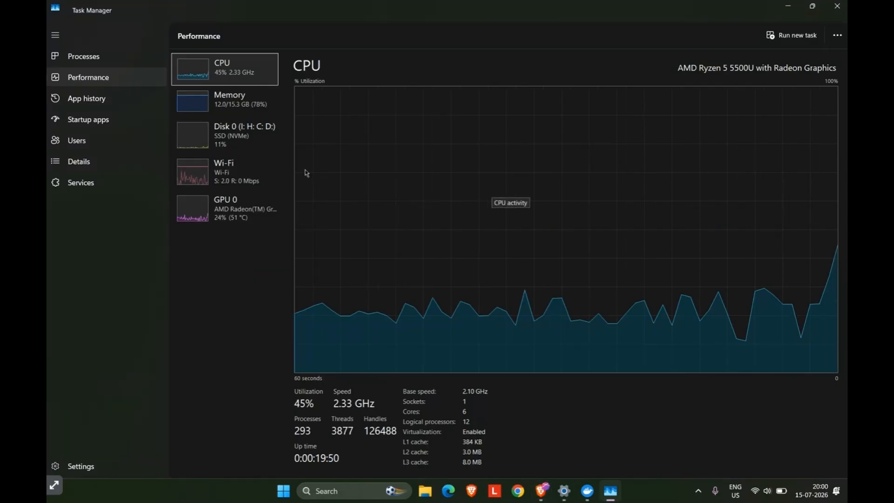
click(230, 111)
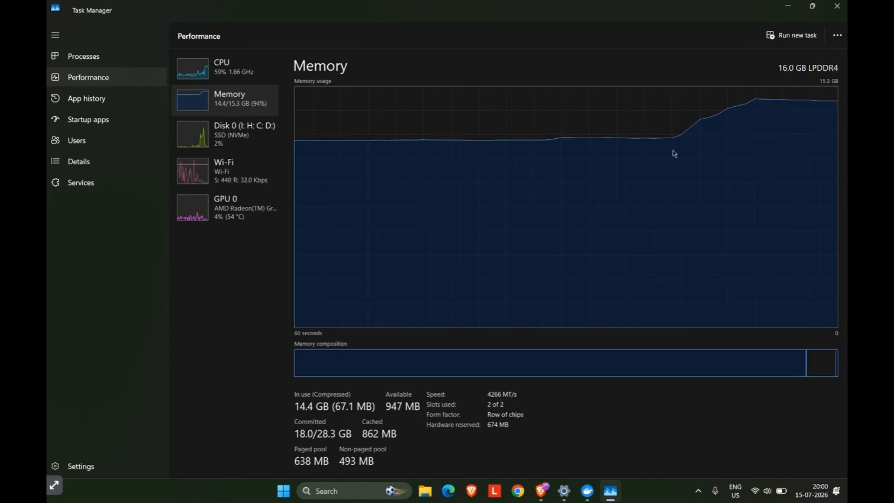
click(205, 77)
Return to the BEES report in the browser and check the three narrative sections for the generated draft text.
key(alt+Tab)
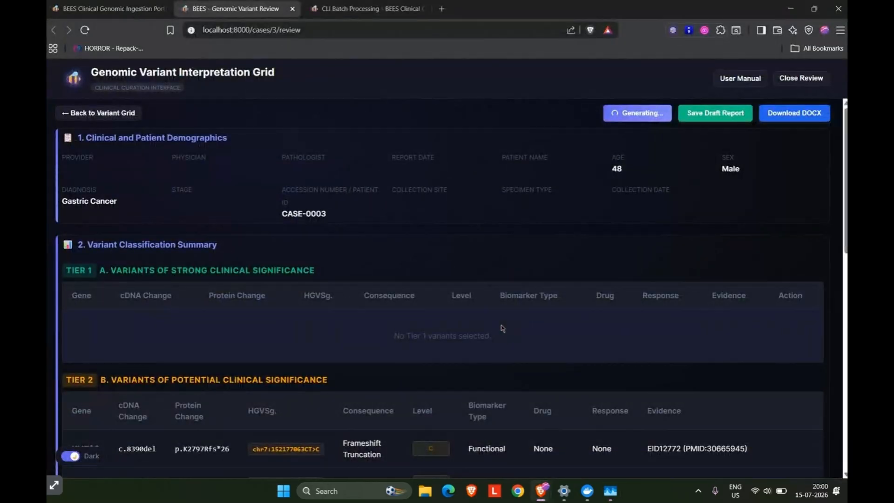
scroll(501, 328, down, 3)
scroll(501, 328, up, 3)
scroll(501, 326, down, 10)
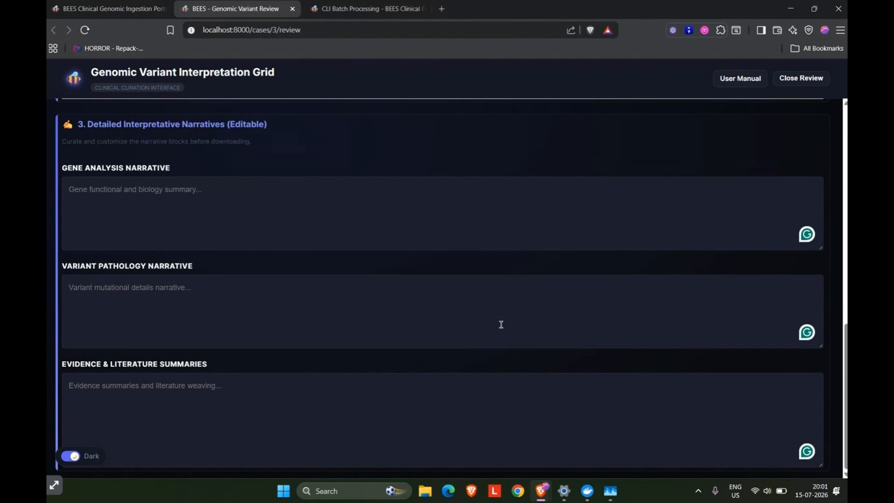
scroll(620, 233, up, 1)
scroll(622, 234, down, 1)
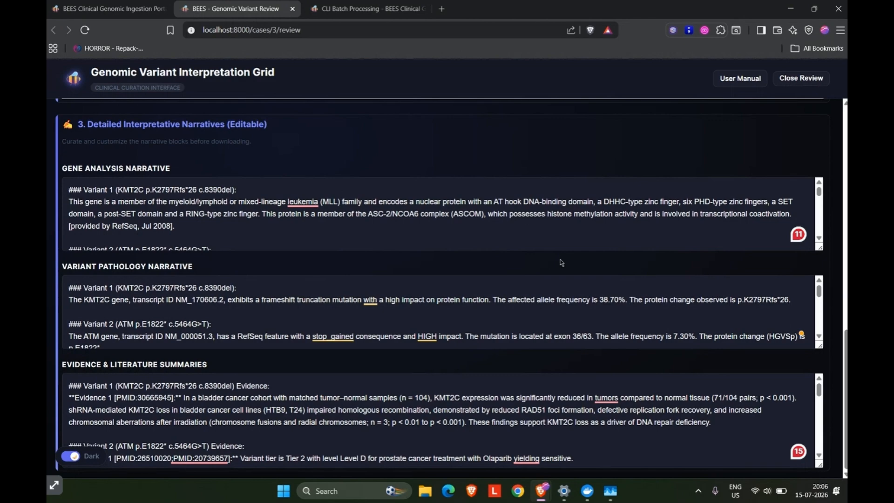
Compare the generated narratives with the Tier 2 variants and examine the local LLM performance metrics, including the token rate.
scroll(765, 145, up, 1)
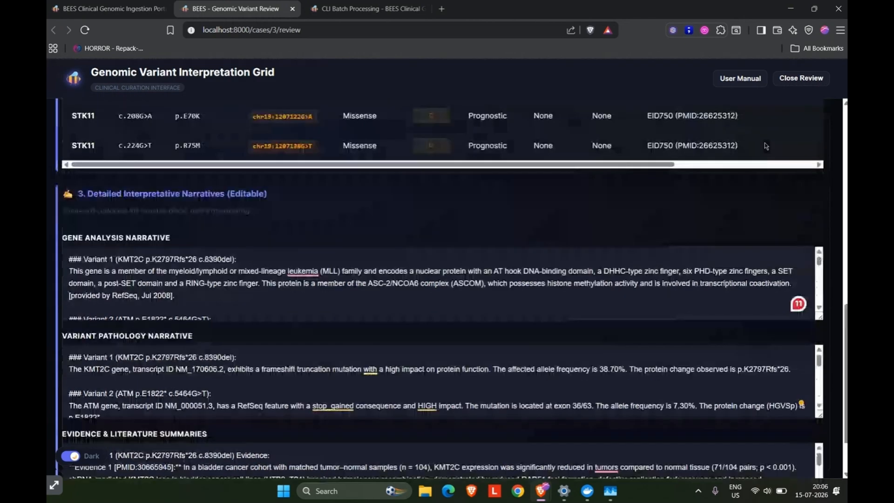
scroll(765, 142, up, 5)
scroll(764, 143, down, 5)
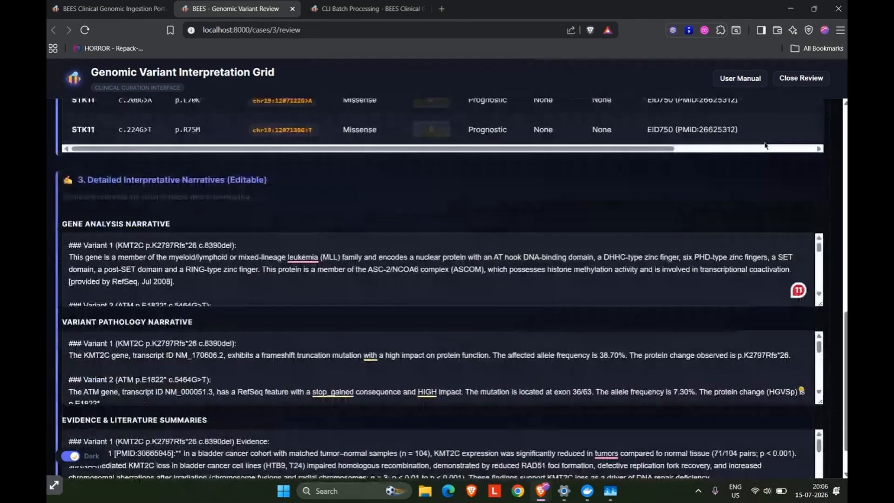
scroll(764, 142, up, 1)
scroll(764, 143, up, 2)
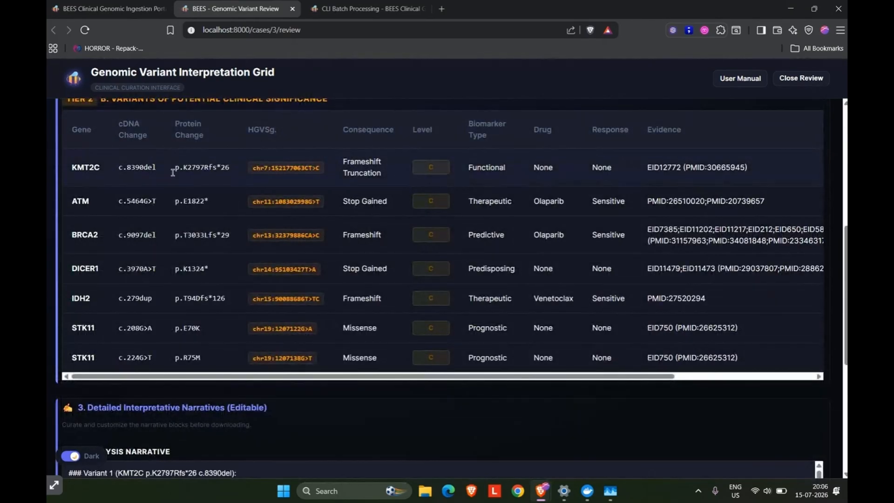
scroll(324, 290, up, 4)
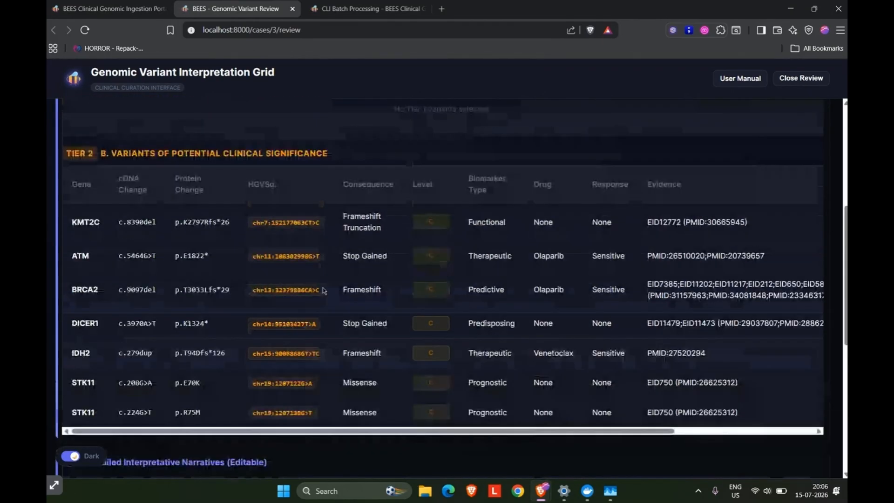
scroll(324, 290, up, 2)
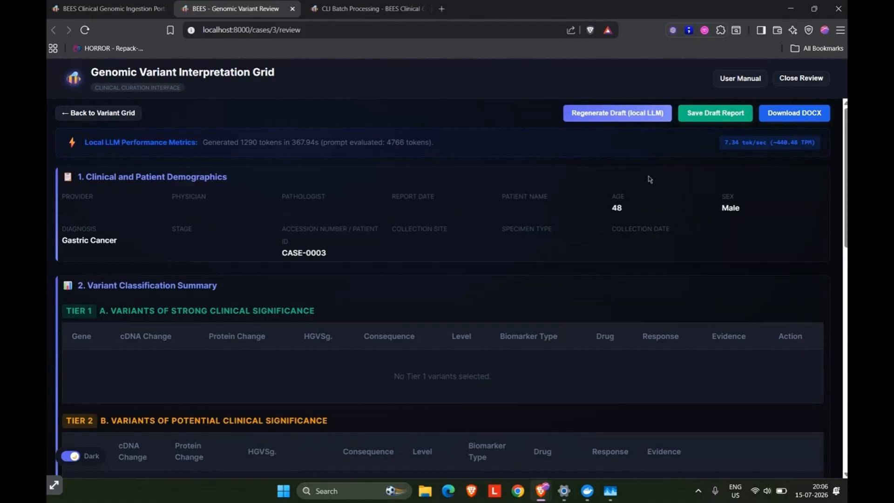
drag(724, 142, 815, 149)
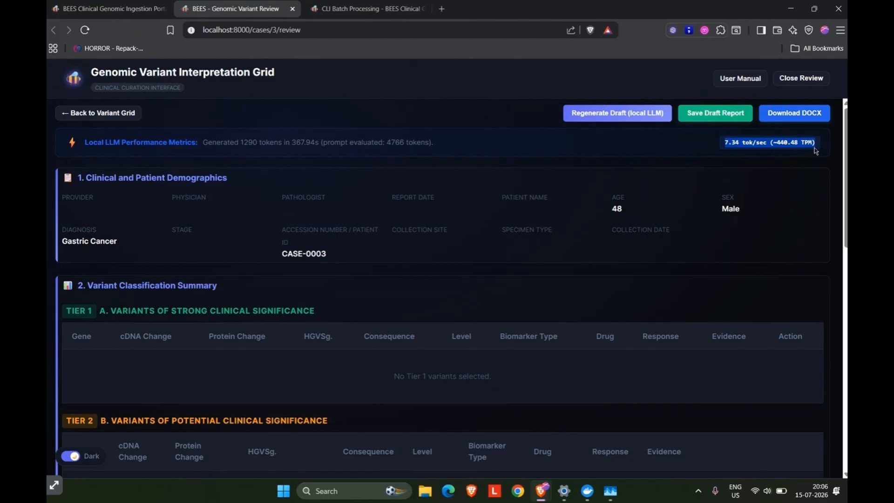
click(698, 152)
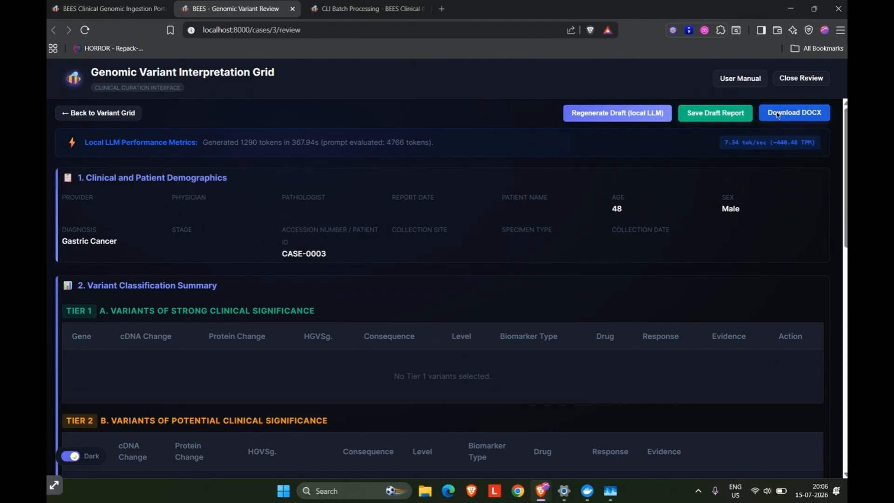
Download the report as Case_3_Clinical_Report.docx to the Downloads folder and open it in Word.
click(778, 113)
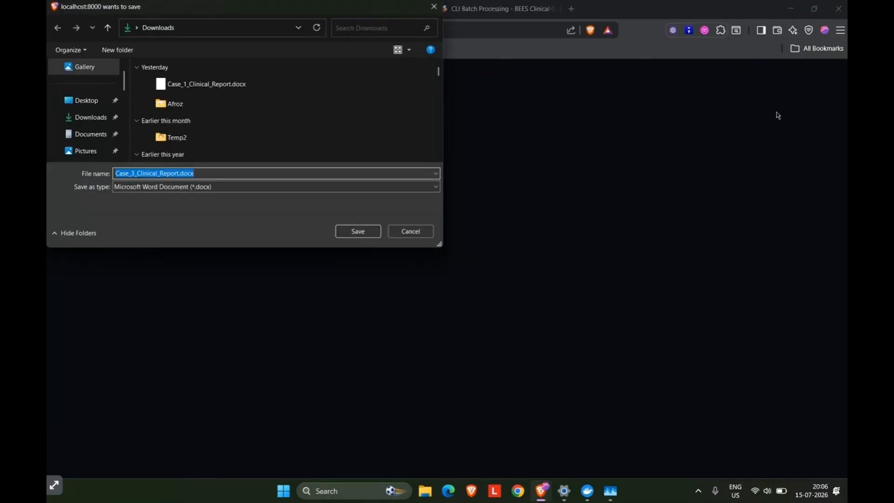
key(Return)
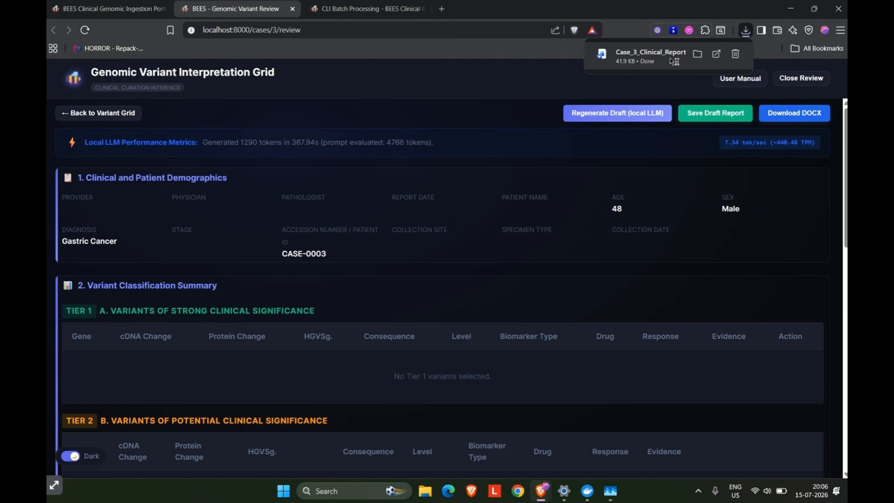
click(673, 61)
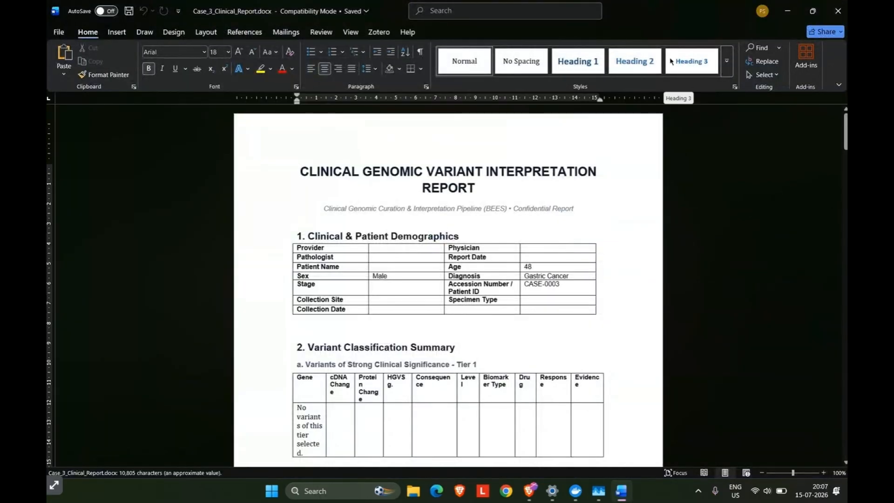
Review the document's patient demographics table and the Tier 1 and Tier 2 variant classification tables.
click(407, 249)
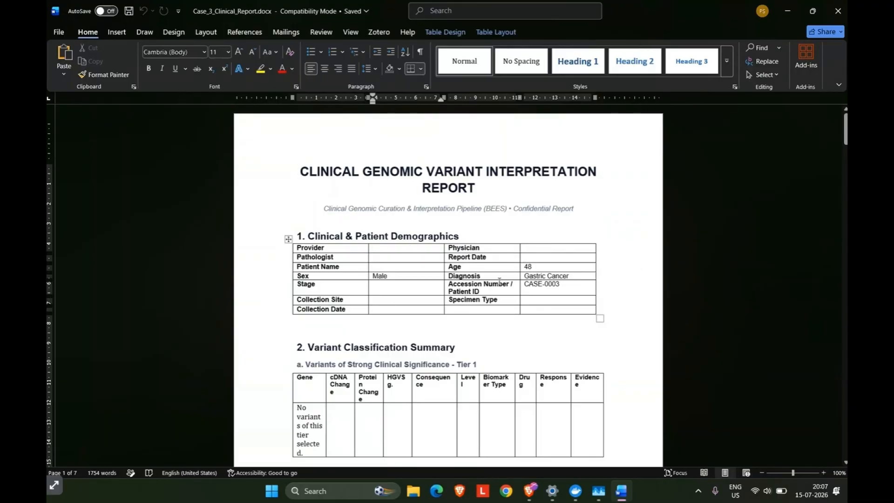
scroll(415, 318, down, 3)
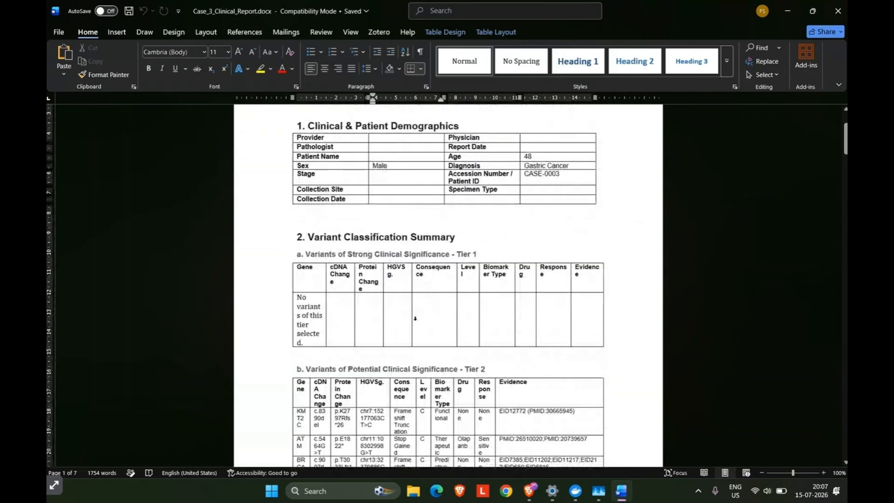
scroll(414, 318, down, 2)
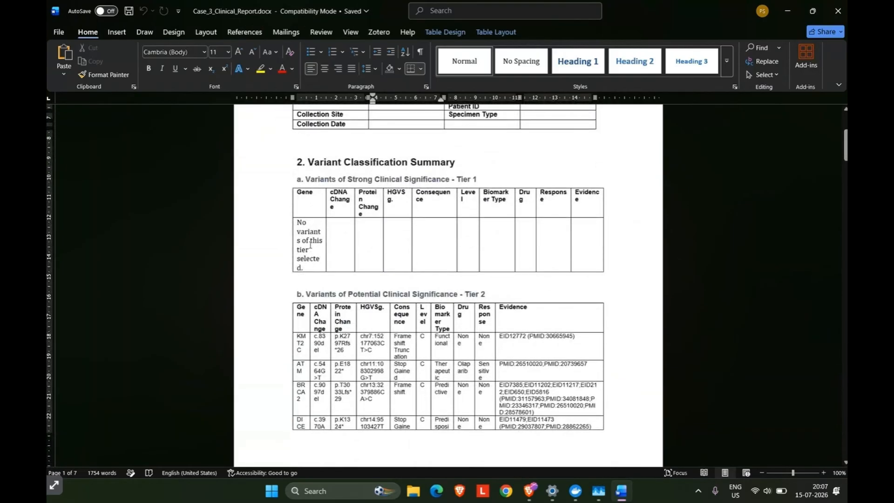
drag(310, 244, 622, 267)
scroll(519, 263, down, 2)
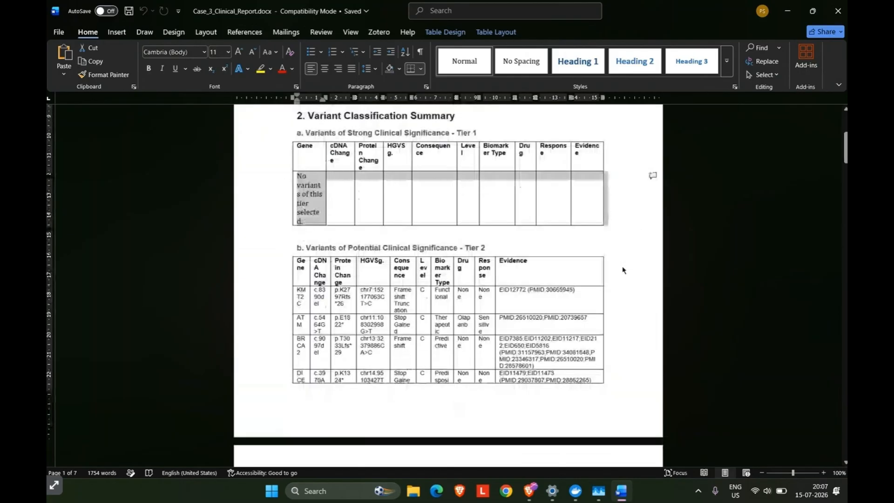
click(307, 262)
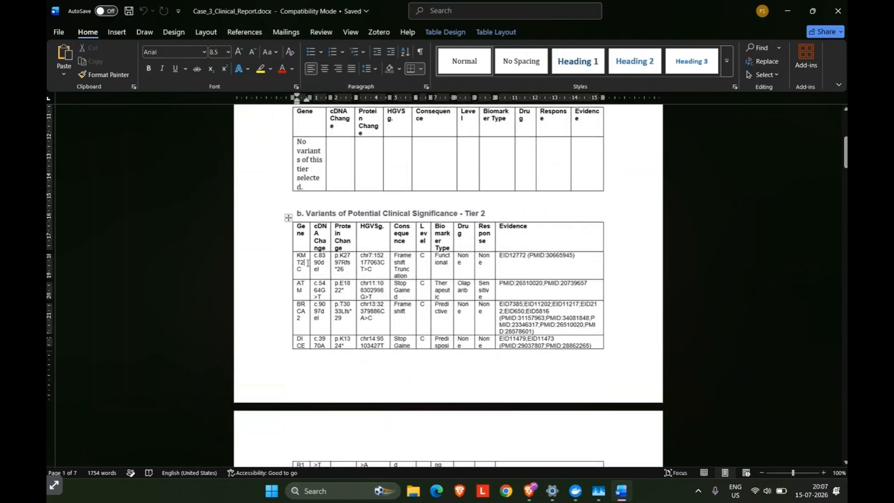
drag(302, 259, 529, 350)
scroll(529, 351, down, 7)
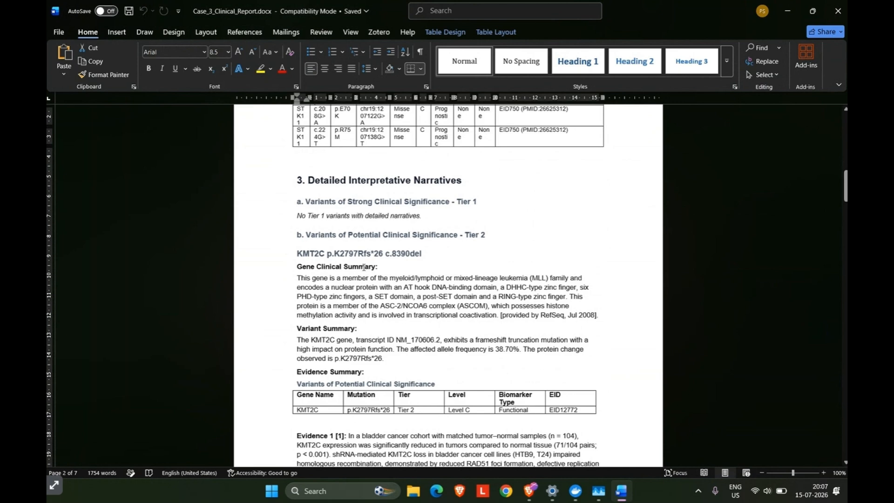
Read the KMT2C p.K2797Rfs*26 narrative, covering its gene clinical summary, variant summary and evidence summary.
scroll(361, 267, down, 1)
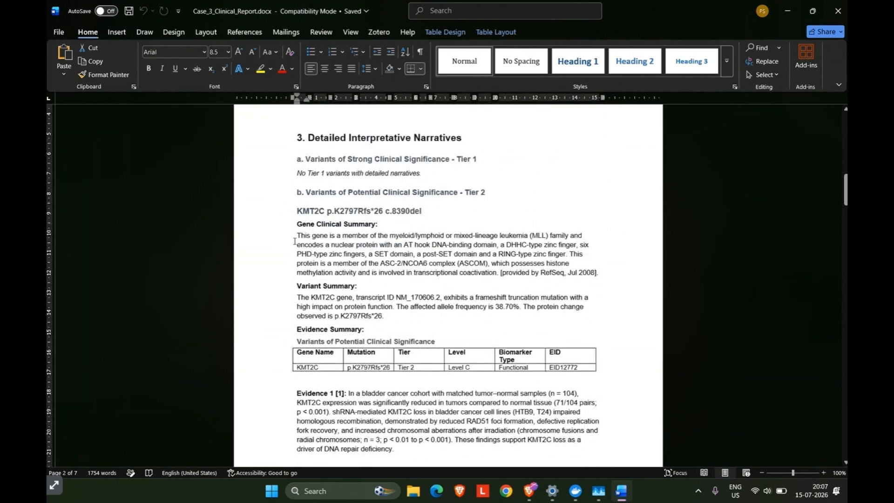
drag(297, 235, 629, 277)
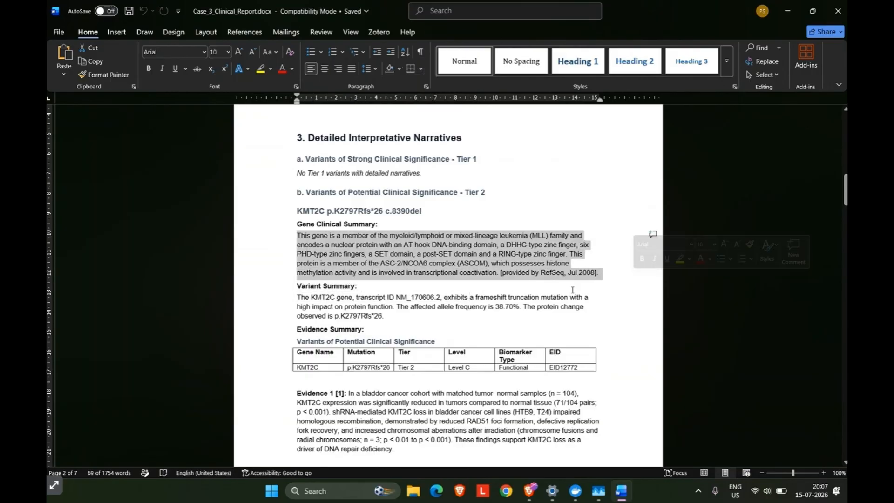
click(395, 314)
scroll(394, 316, down, 3)
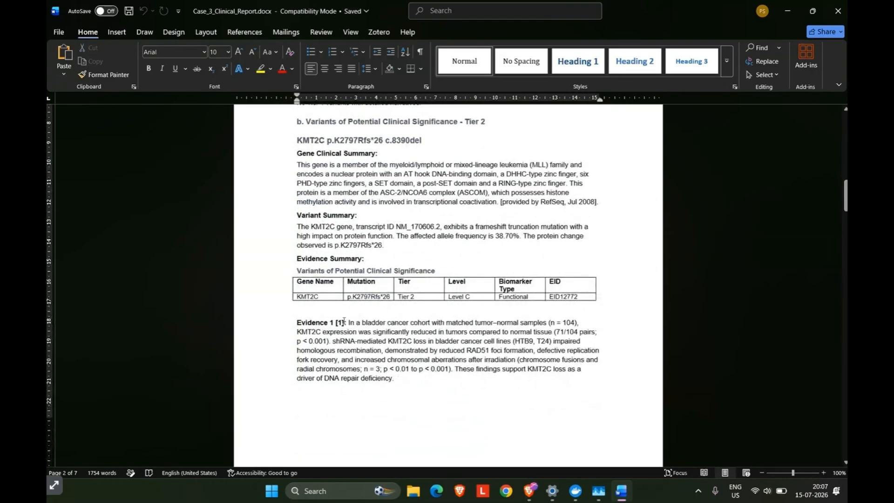
drag(348, 323, 407, 386)
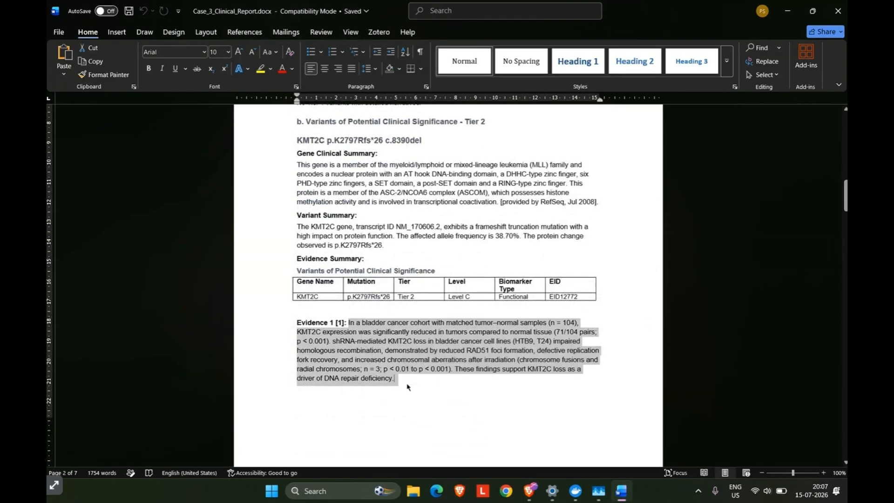
click(407, 387)
scroll(400, 304, down, 13)
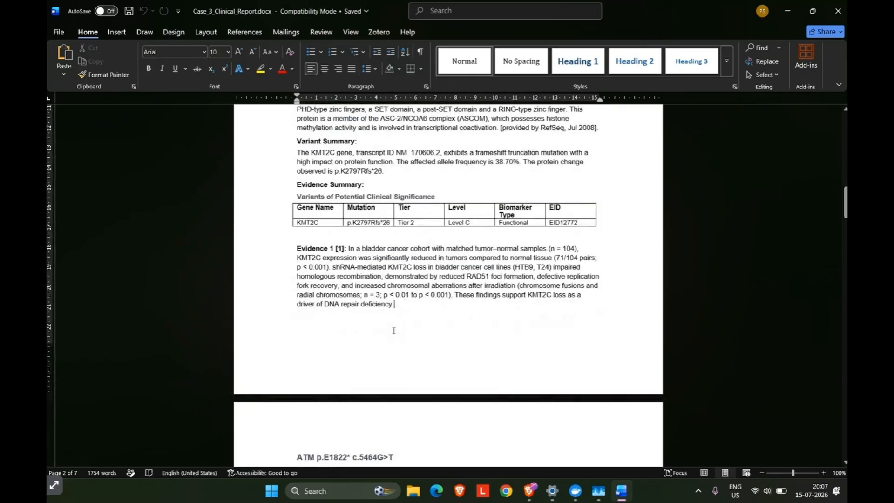
Review the narratives of the remaining Tier 2 variants through STK11 p.R75M and the PMID reference list.
scroll(394, 330, down, 15)
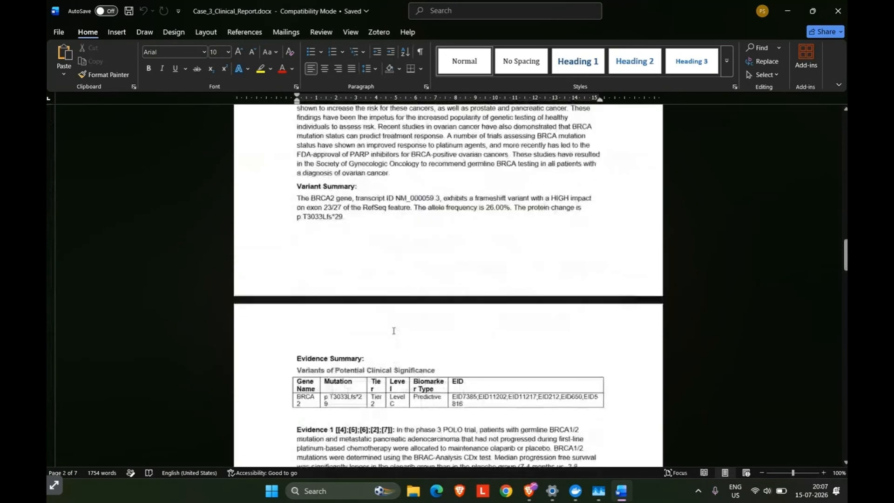
scroll(394, 330, down, 5)
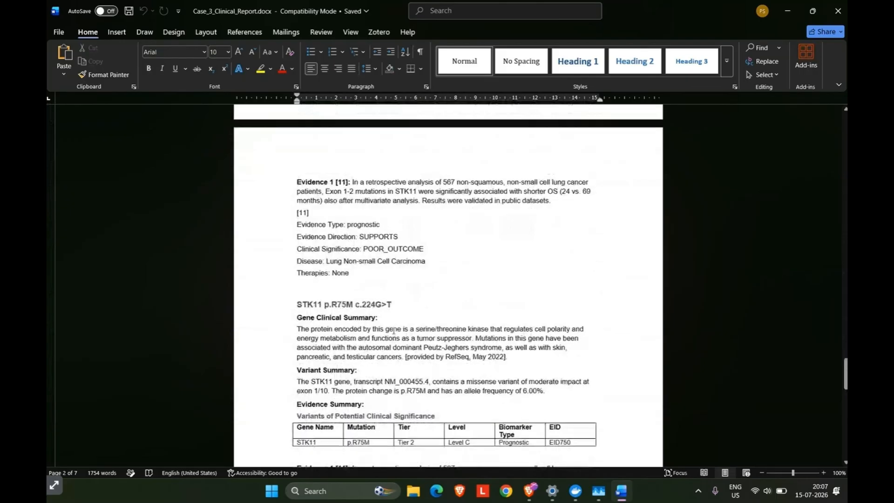
scroll(393, 330, up, 8)
scroll(394, 330, down, 10)
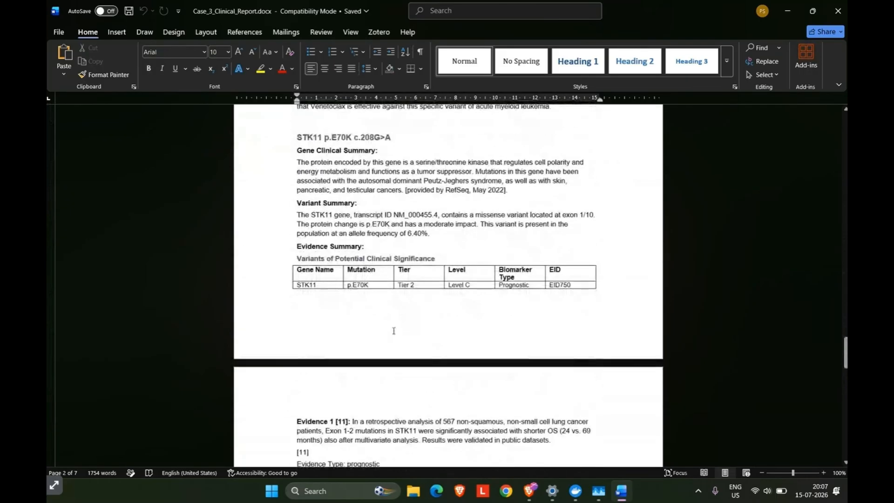
scroll(393, 330, down, 3)
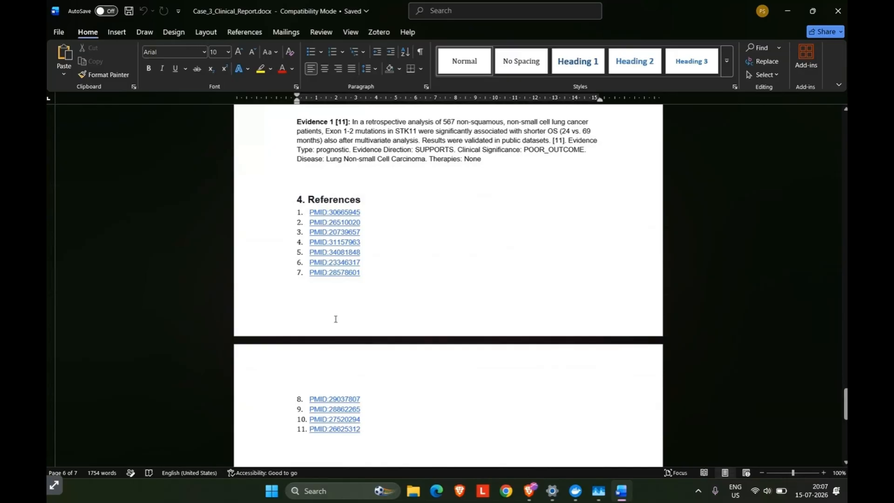
scroll(335, 319, up, 5)
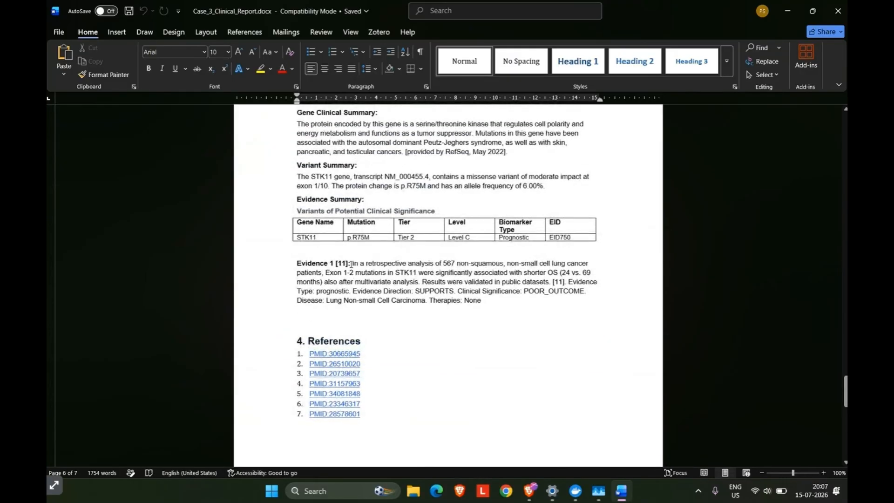
Recheck the STK11 p.R75M evidence paragraph, compare it with the other variants' evidence summaries, and close the Word report.
drag(350, 263, 471, 303)
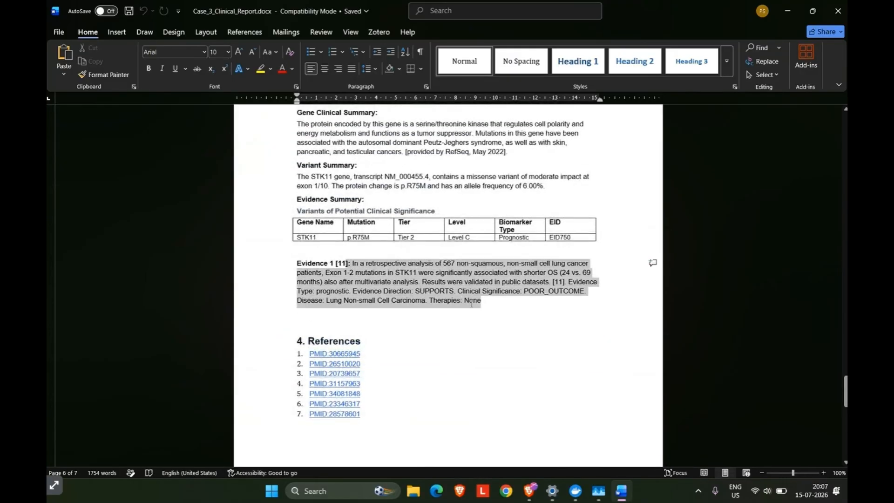
scroll(440, 277, up, 10)
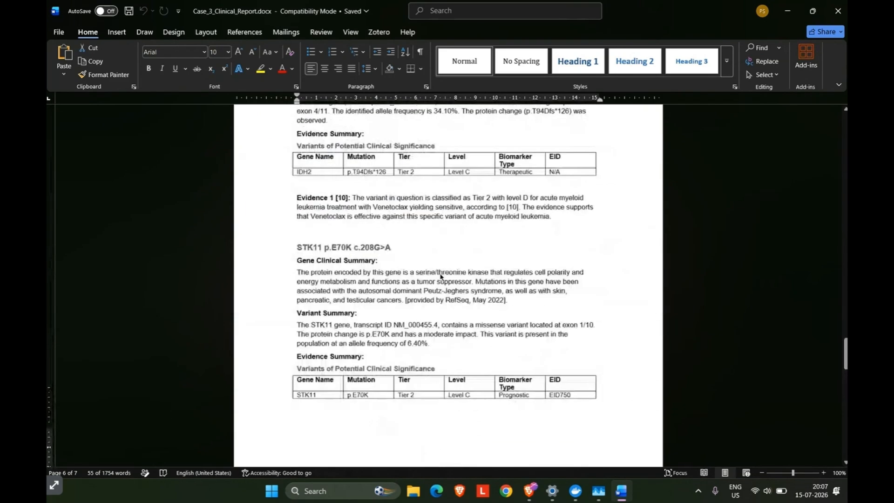
scroll(440, 277, up, 9)
scroll(439, 273, up, 11)
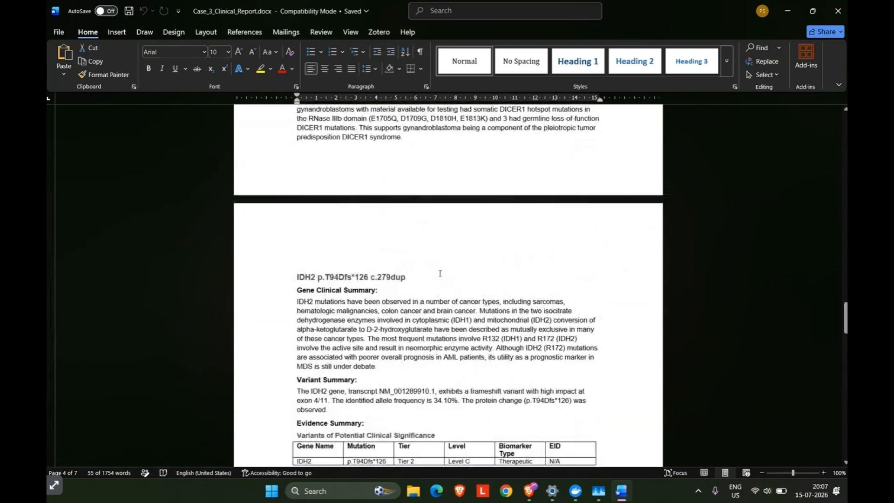
scroll(439, 273, up, 7)
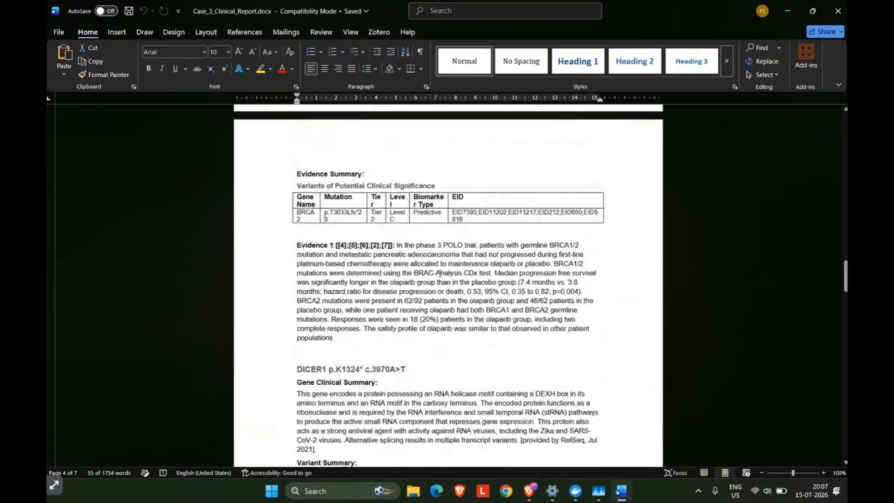
scroll(439, 273, up, 15)
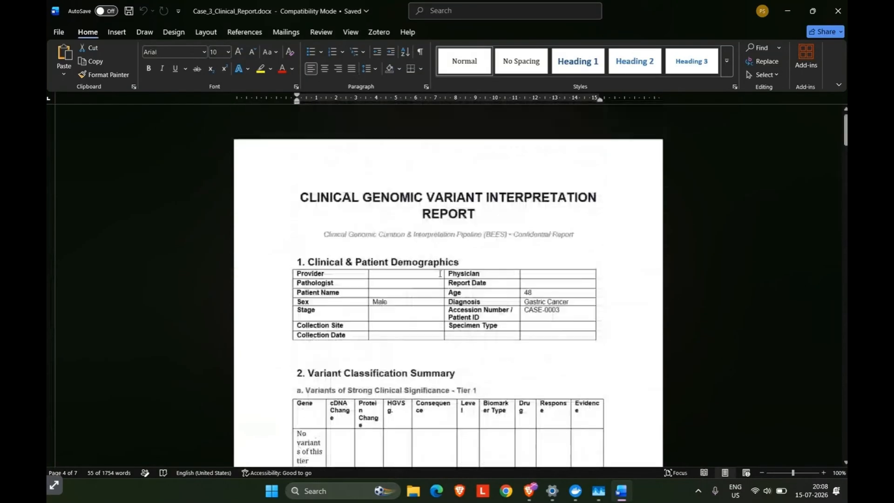
scroll(448, 279, down, 20)
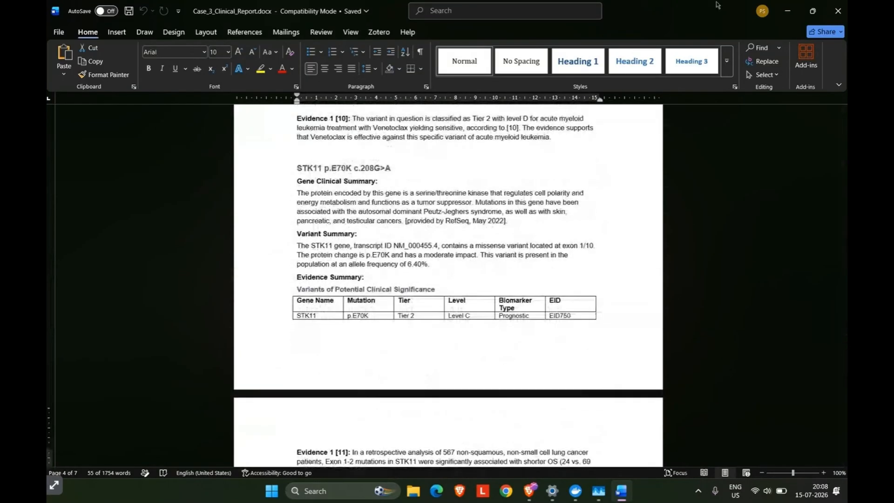
scroll(719, 333, down, 20)
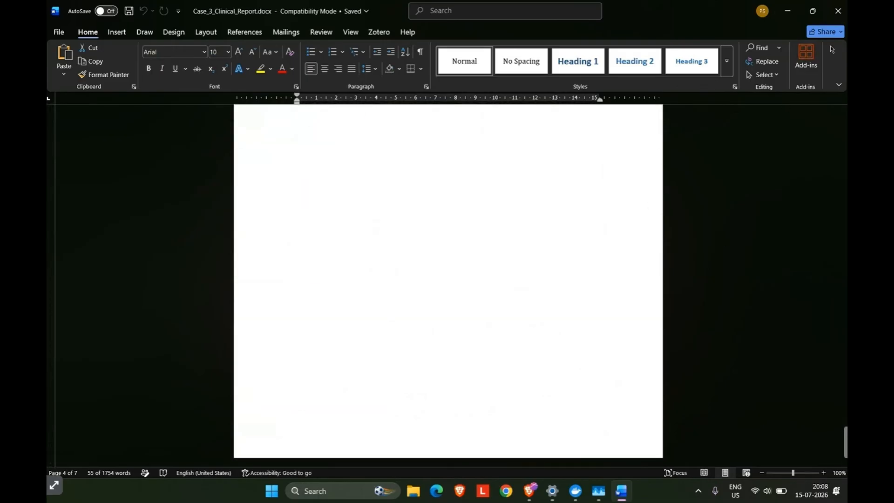
scroll(612, 266, up, 20)
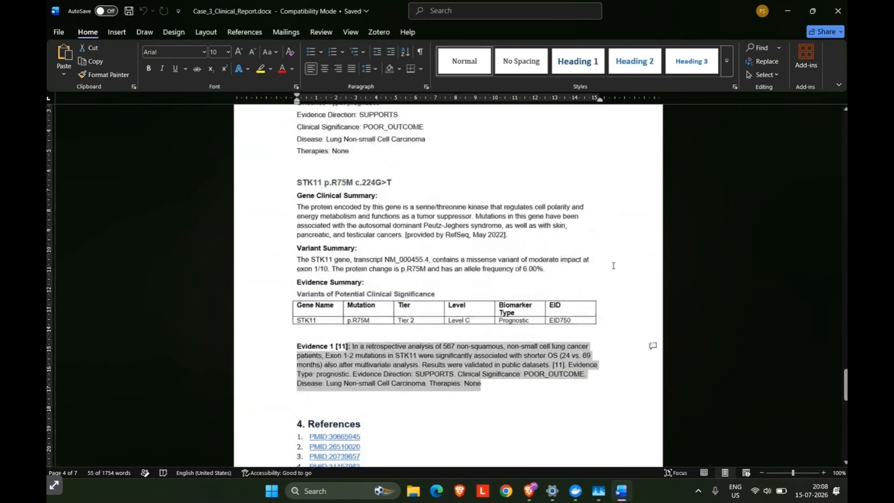
click(842, 2)
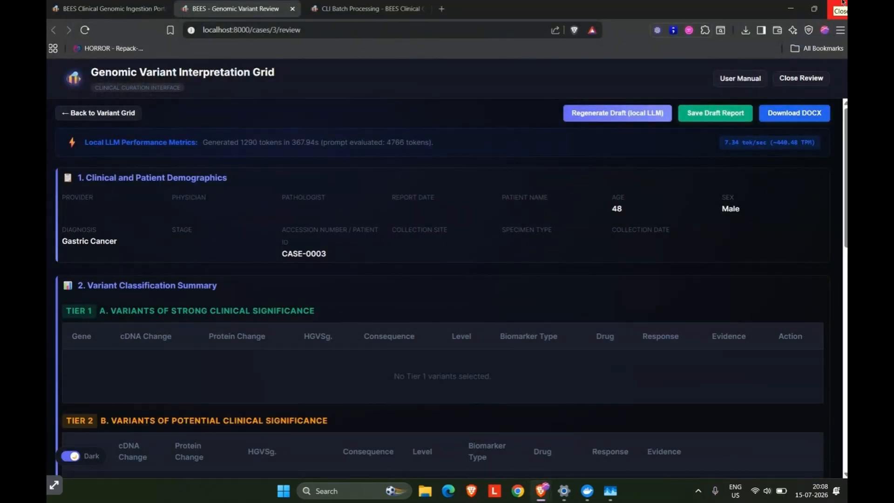
Save the draft report in the BEES review page and close the case review, returning to the portal dashboard.
scroll(692, 329, down, 10)
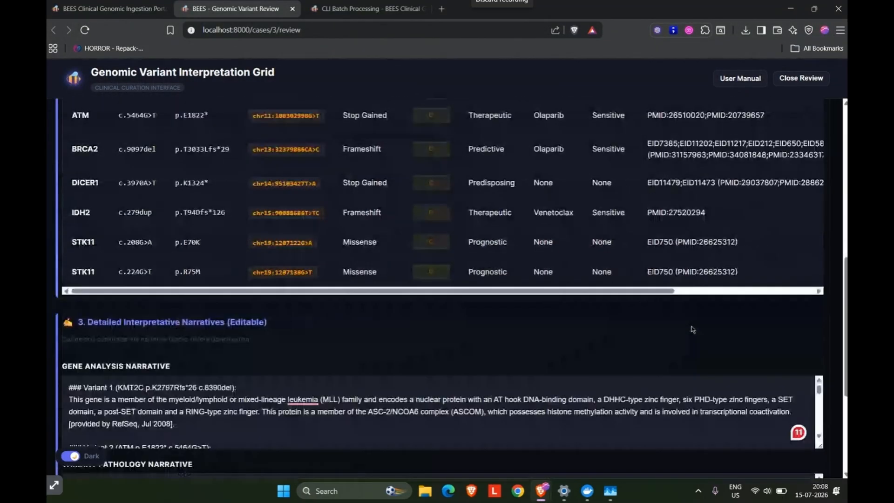
scroll(692, 326, up, 10)
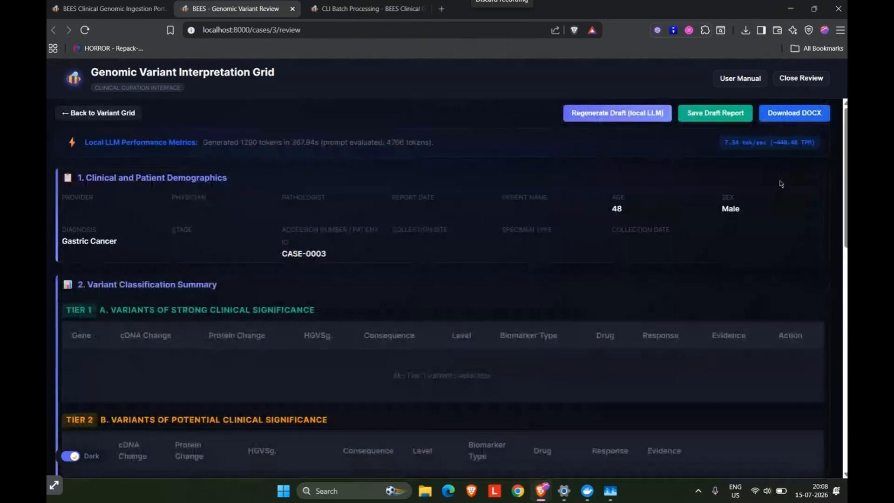
click(707, 118)
scroll(519, 374, down, 4)
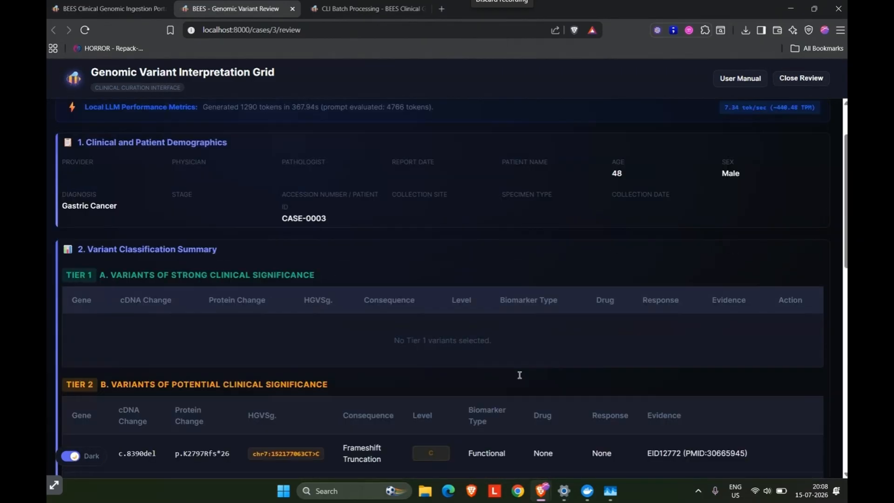
scroll(520, 376, up, 4)
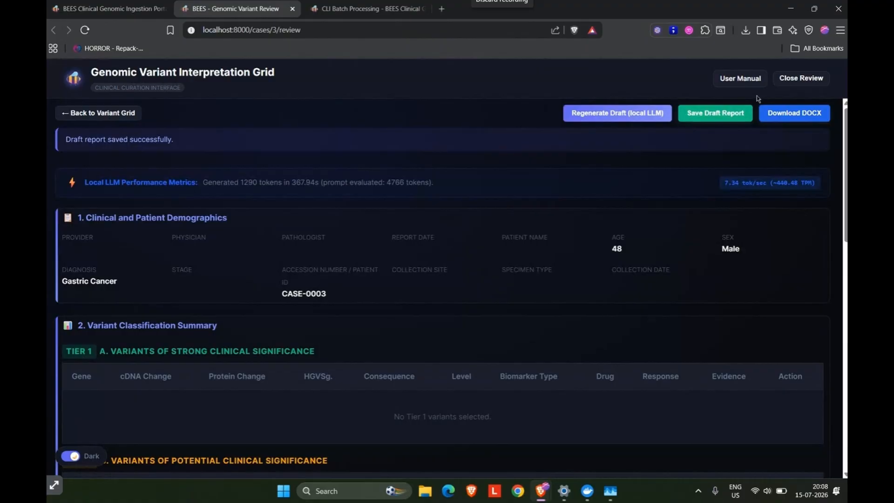
click(800, 78)
click(167, 7)
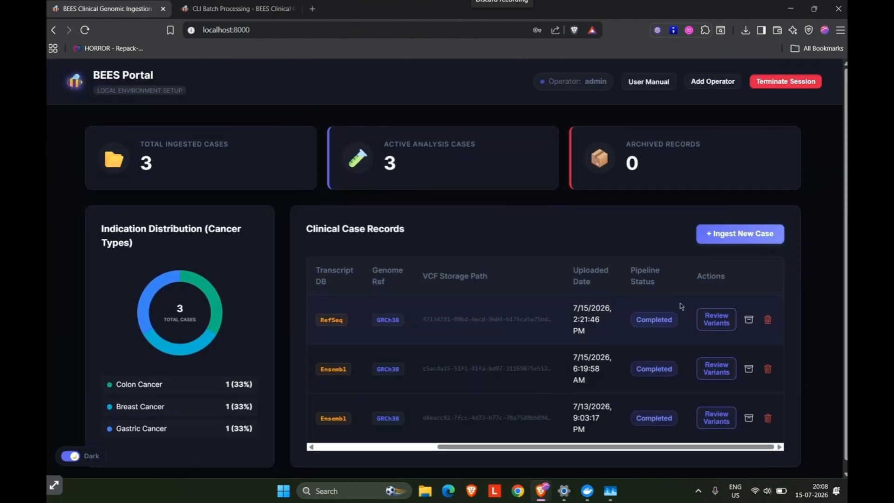
Permanently delete the gastric cancer case with its VCF from the clinical case records and terminate the operator session.
click(768, 320)
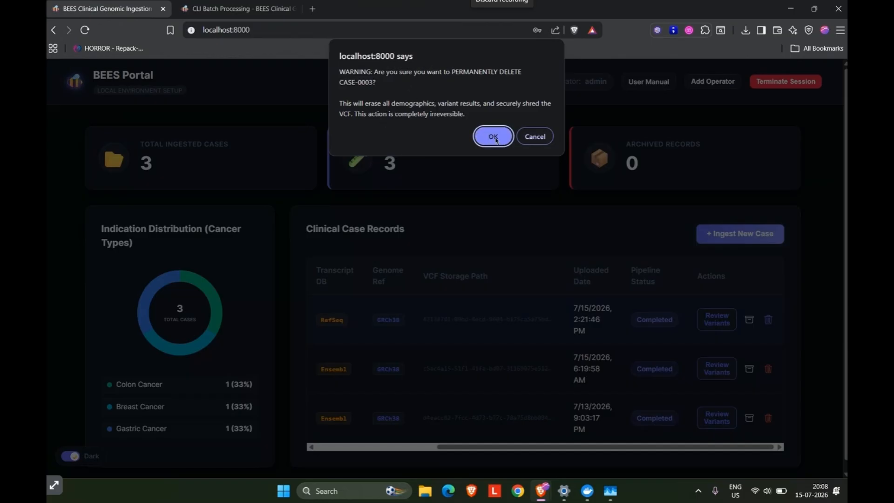
click(497, 140)
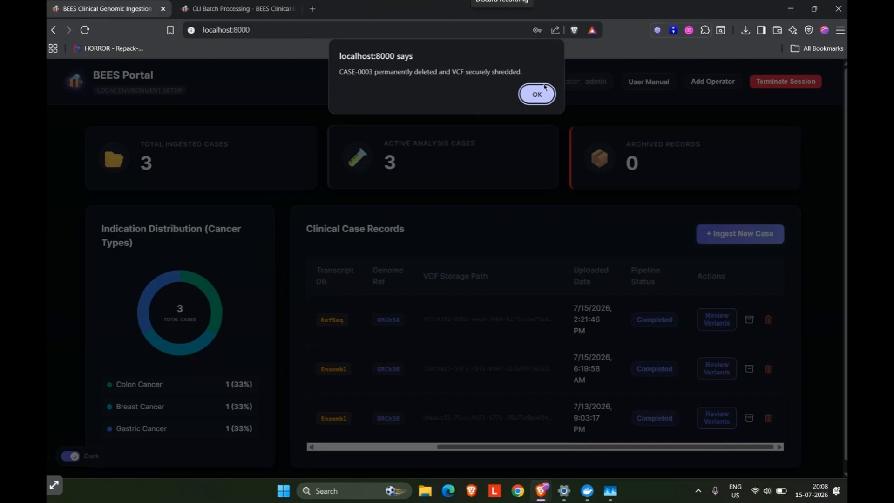
click(533, 95)
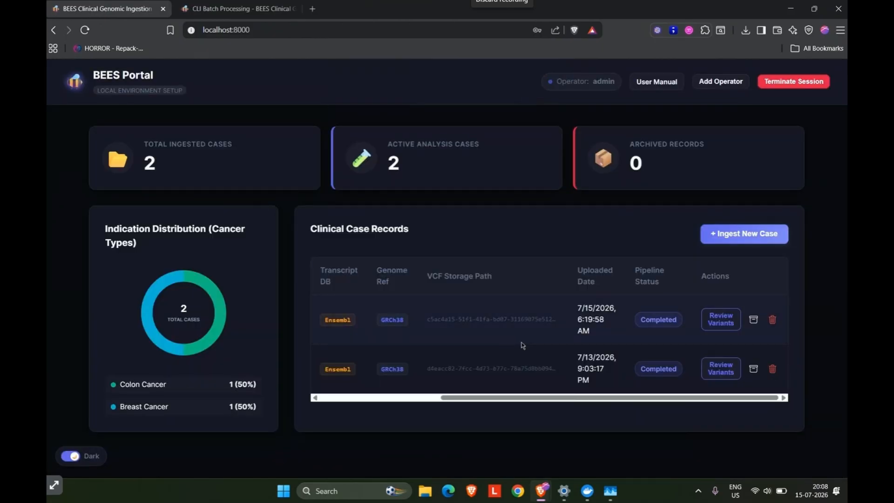
click(784, 88)
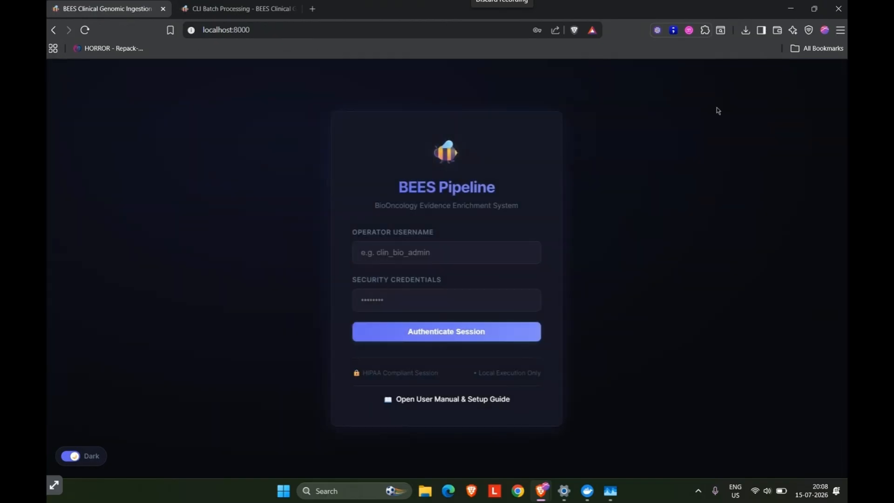